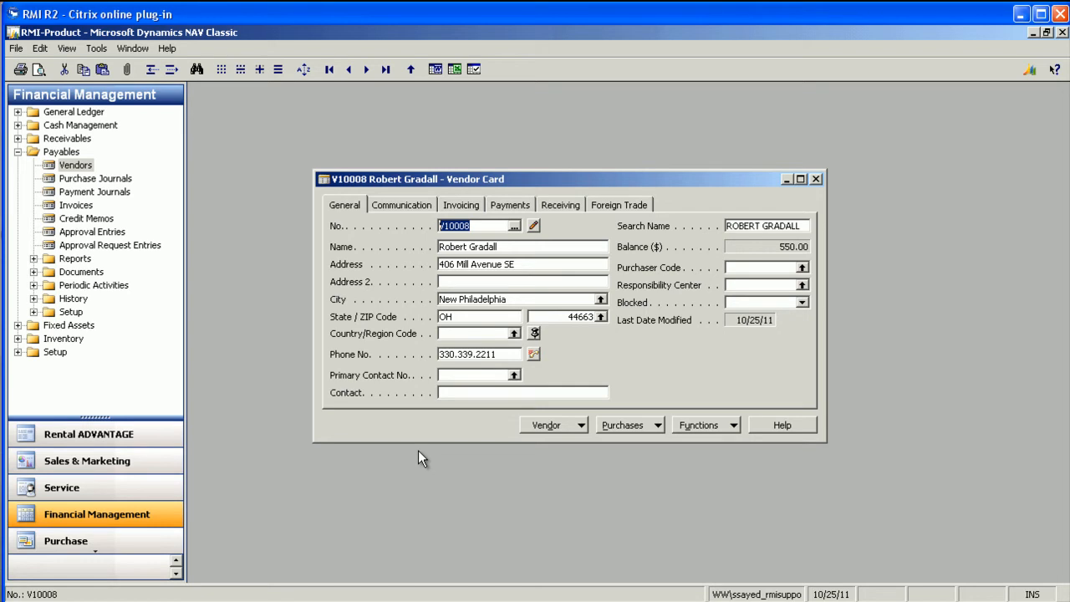
Review the vendor card's payment settings, including the available 1099 form-box codes with their minimum reportable amounts and the Federal ID field
left_click(513, 207)
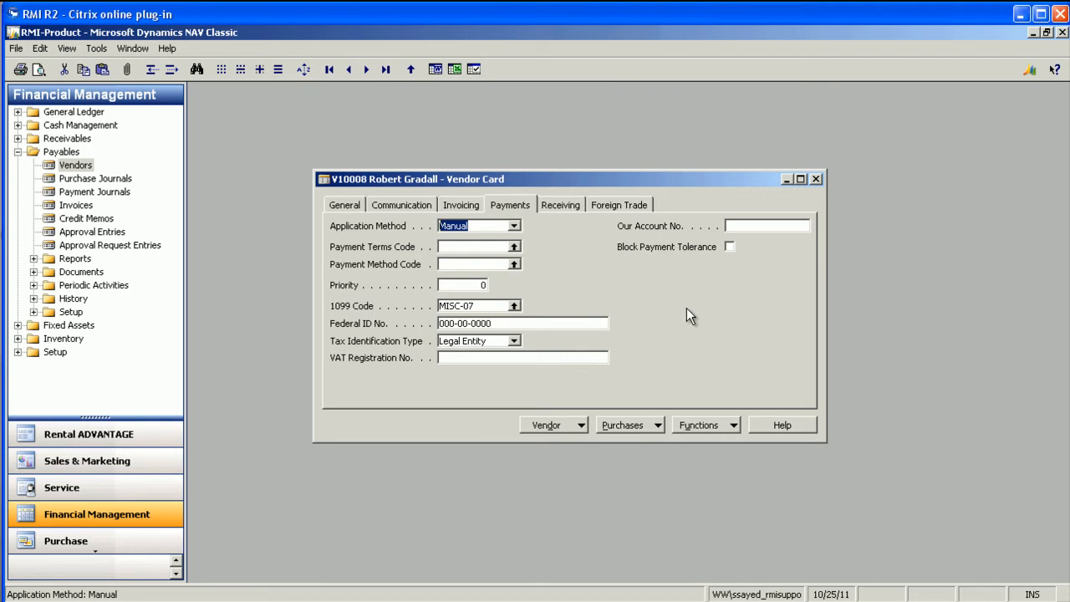
left_click(494, 306)
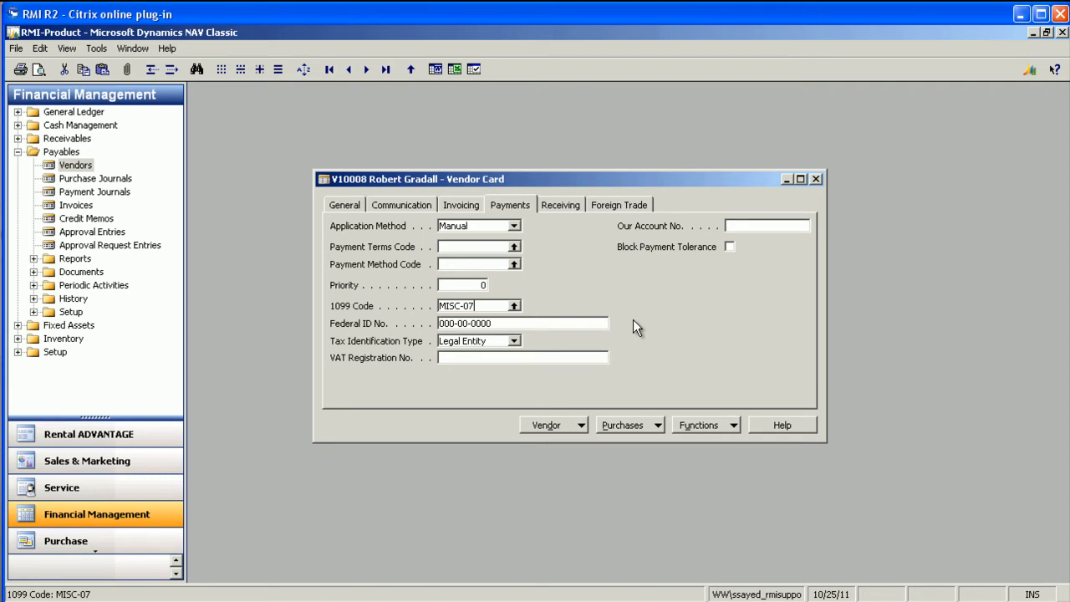
left_click(514, 306)
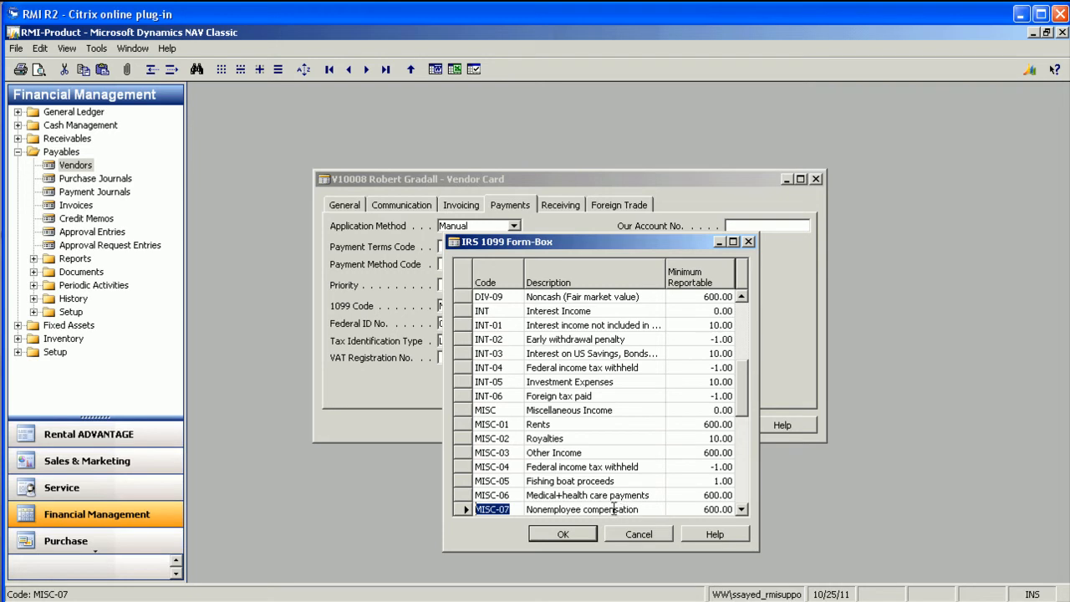
left_click(700, 509)
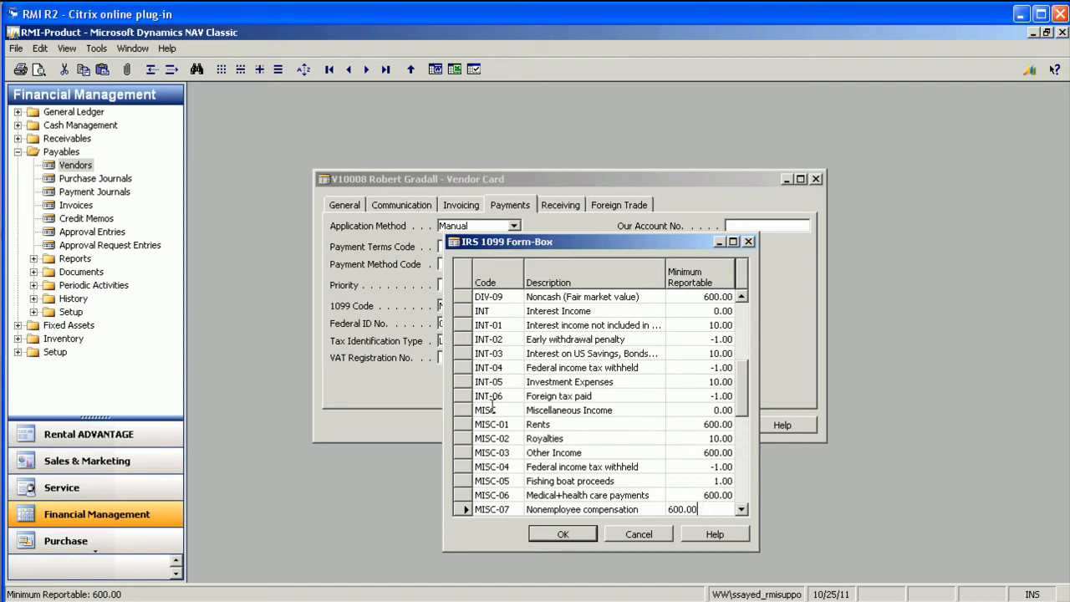
left_click(462, 410)
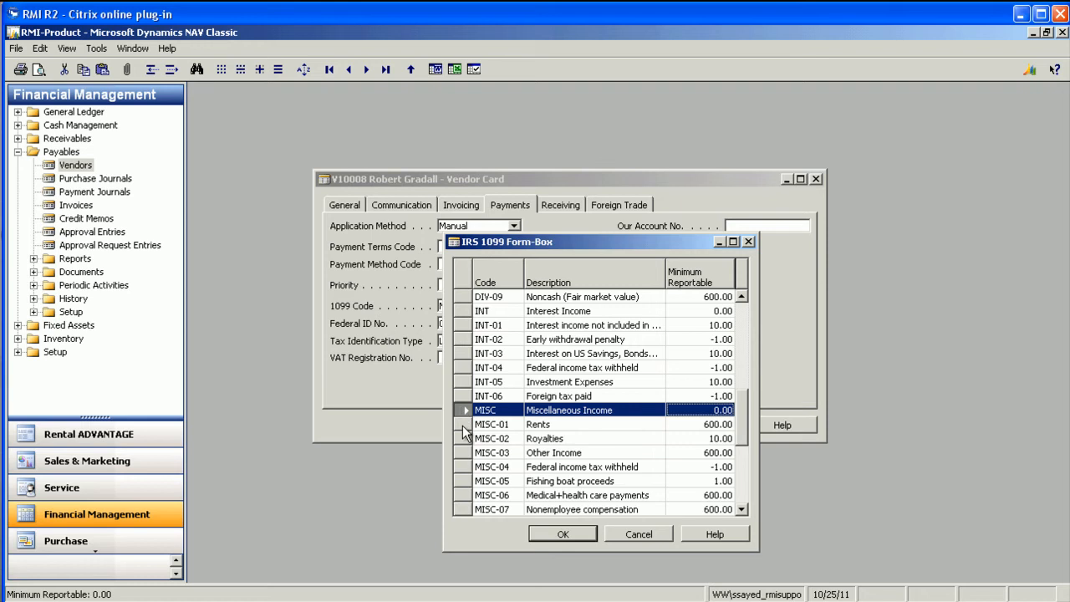
left_click(462, 424)
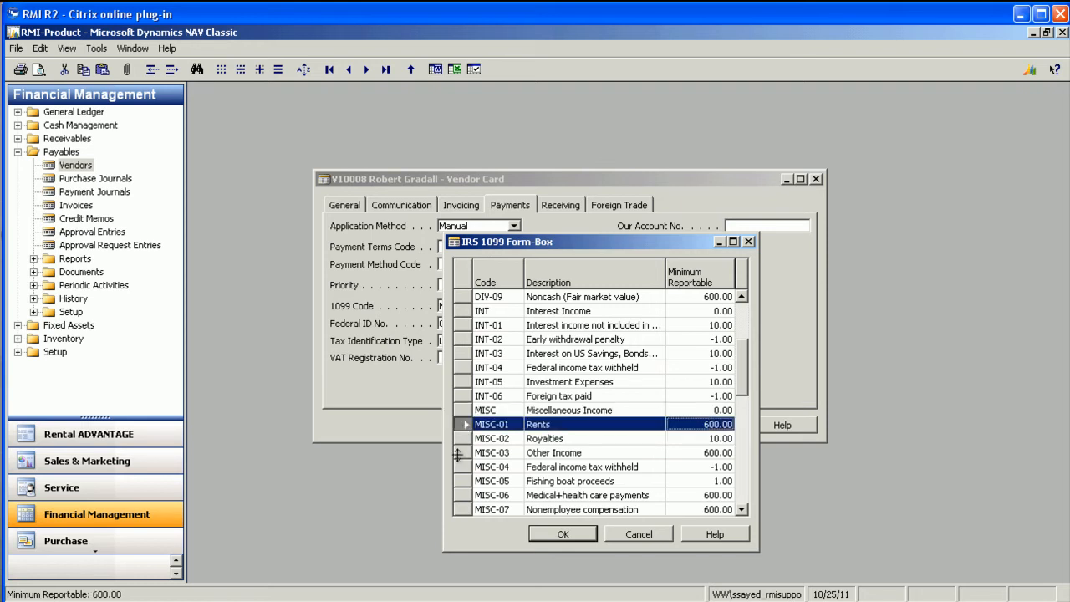
left_click(633, 537)
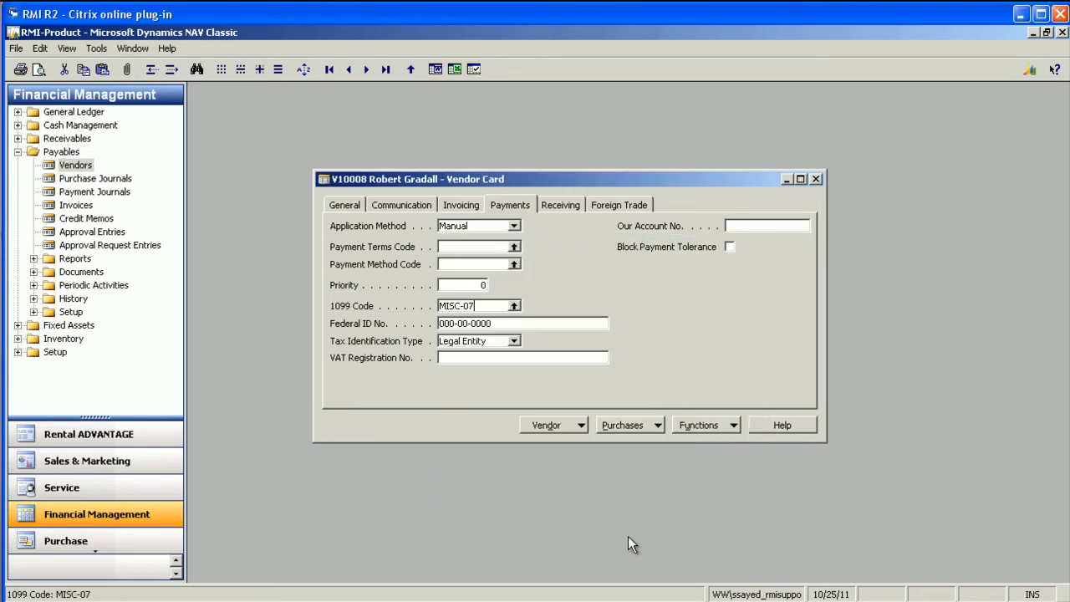
left_click(505, 323)
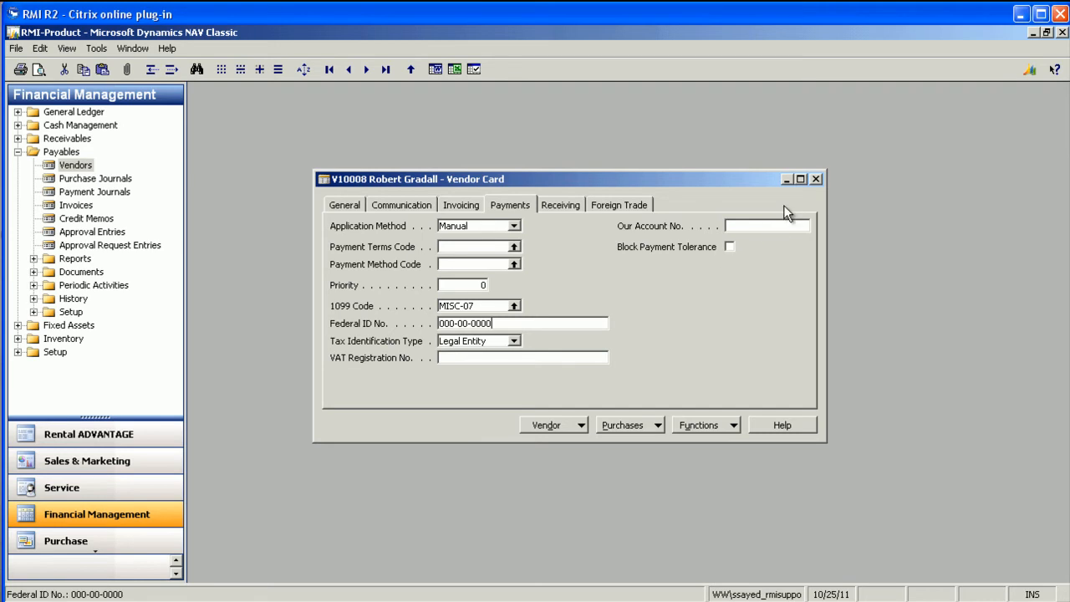
left_click(816, 178)
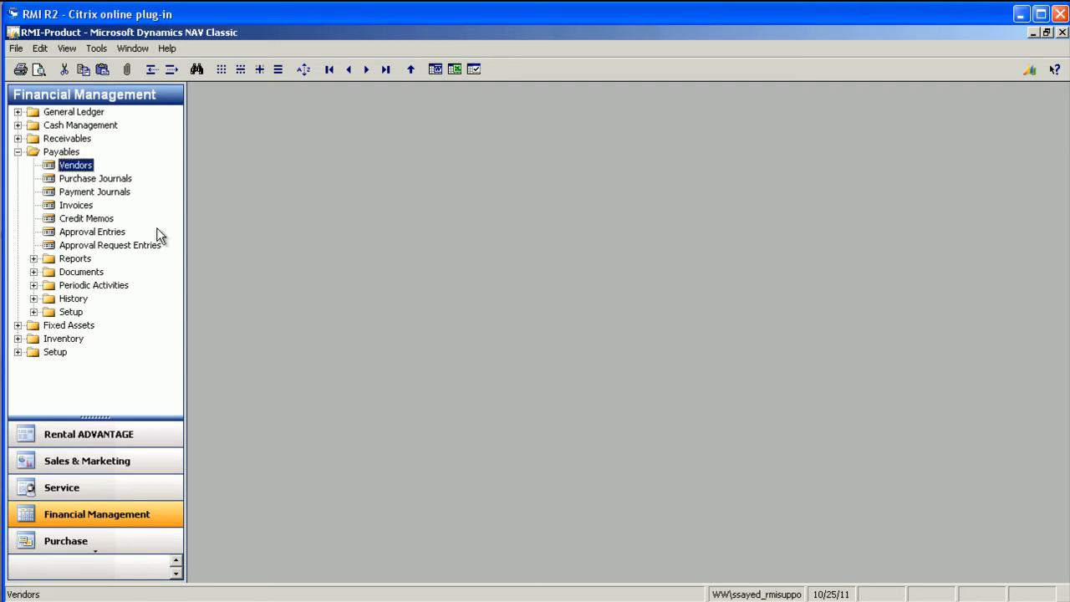
Create a purchase invoice for the vendor just reviewed, with vendor invoice number 88JU
left_click(75, 206)
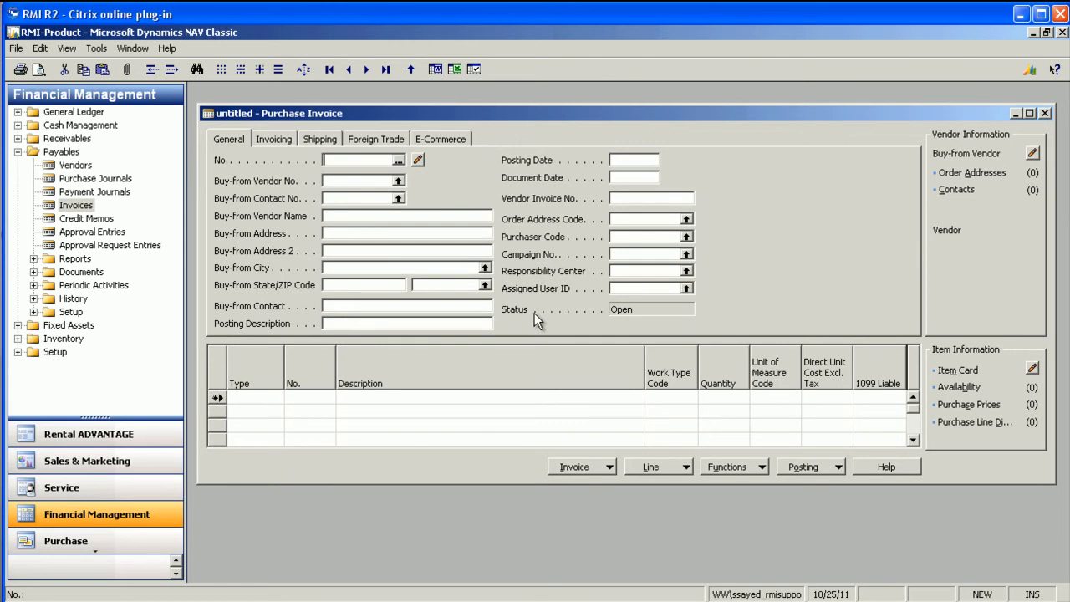
key("Tab")
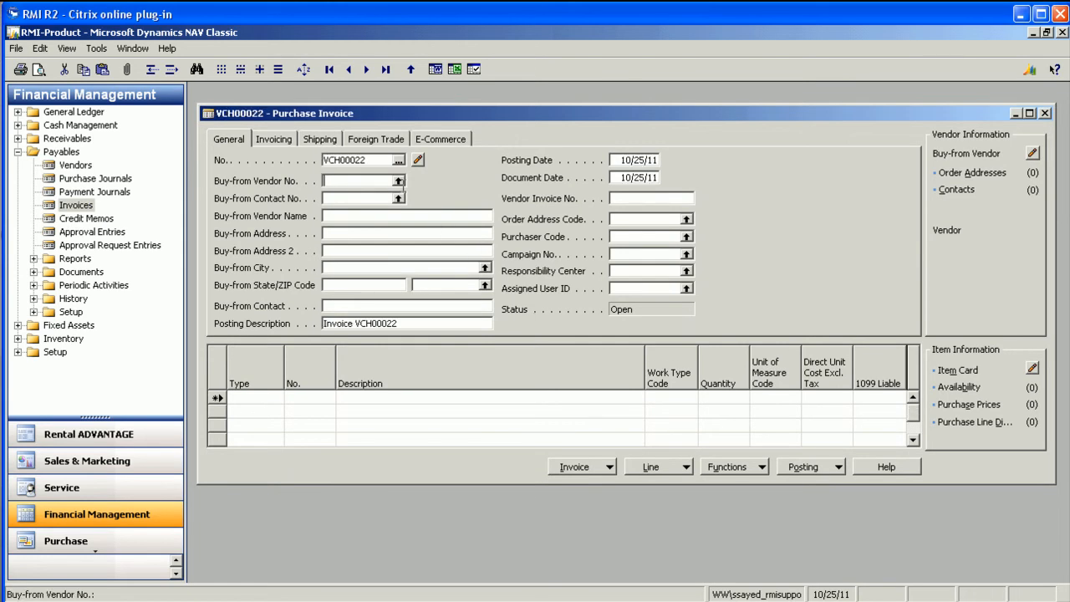
left_click(400, 181)
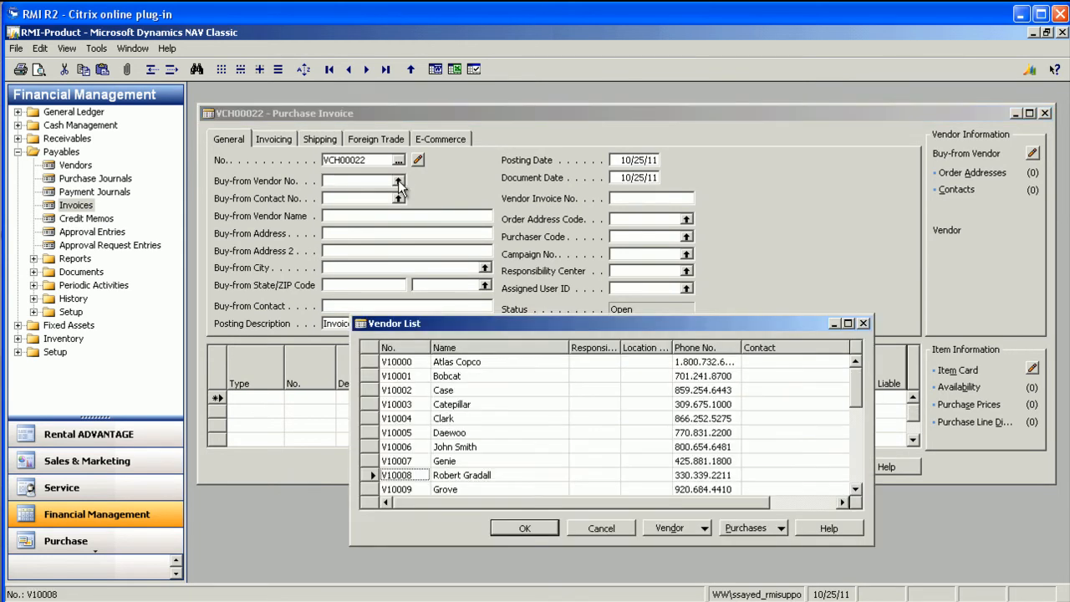
left_click(524, 527)
left_click(362, 236)
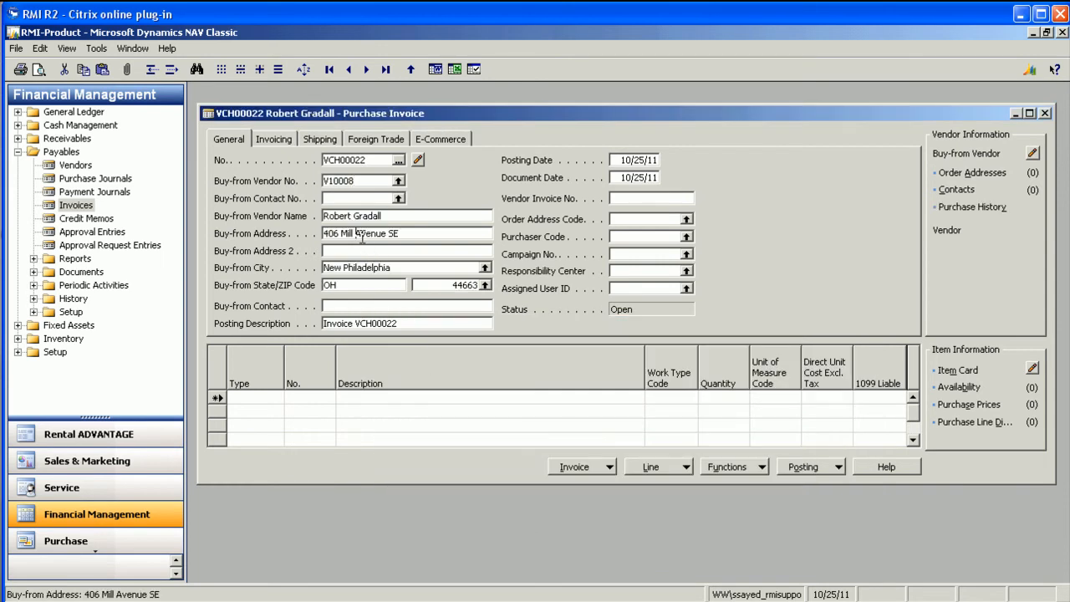
left_click(628, 200)
type("8830")
key("Return")
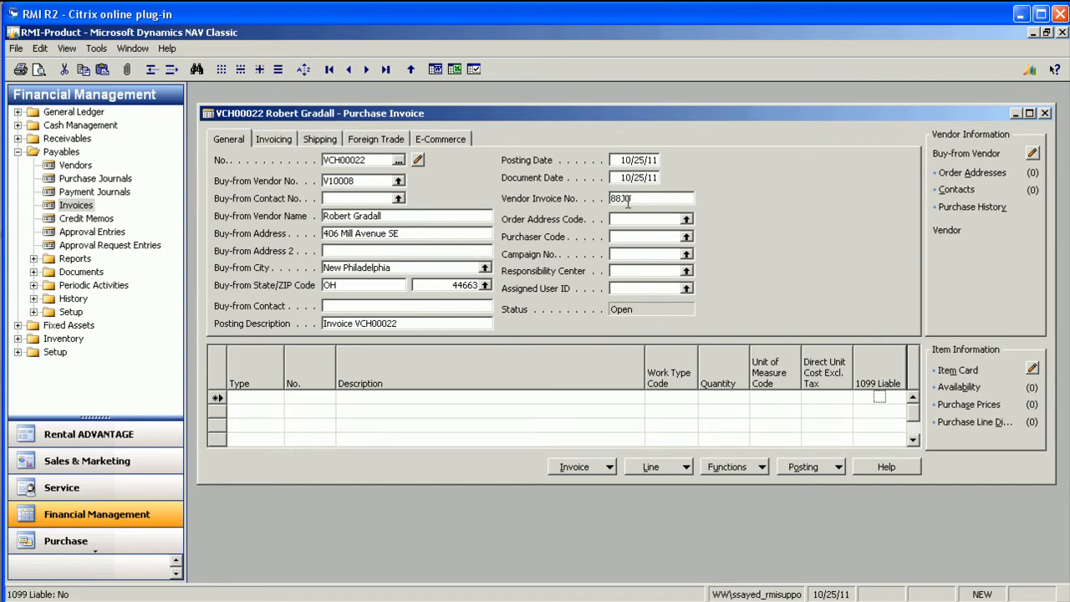
Add a Resource line to the purchase invoice for 11-INSTALL, Installation/Setup - Sales
left_click(251, 397)
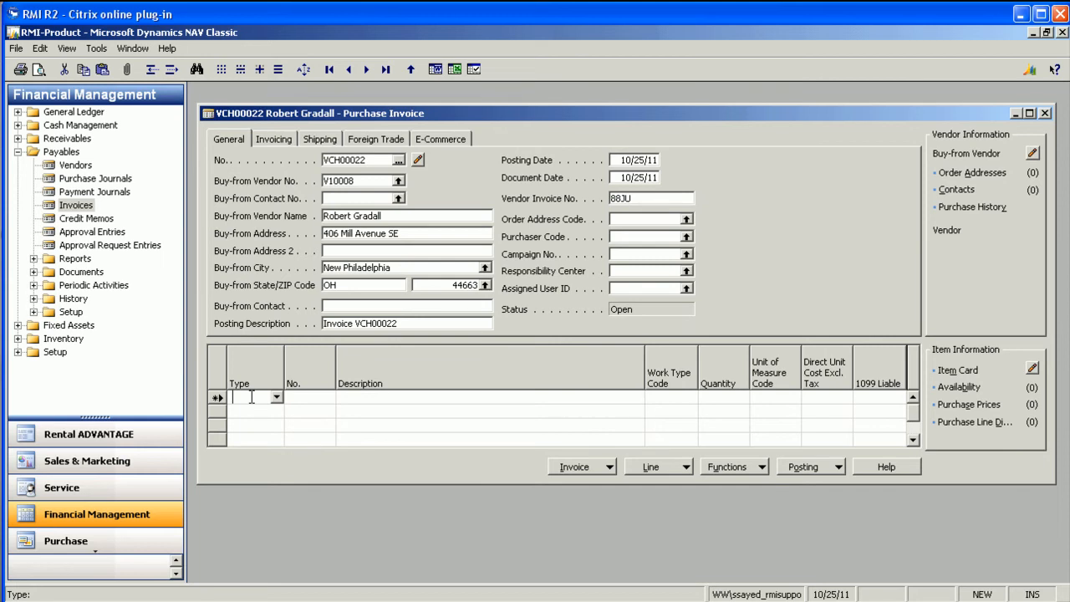
left_click(276, 398)
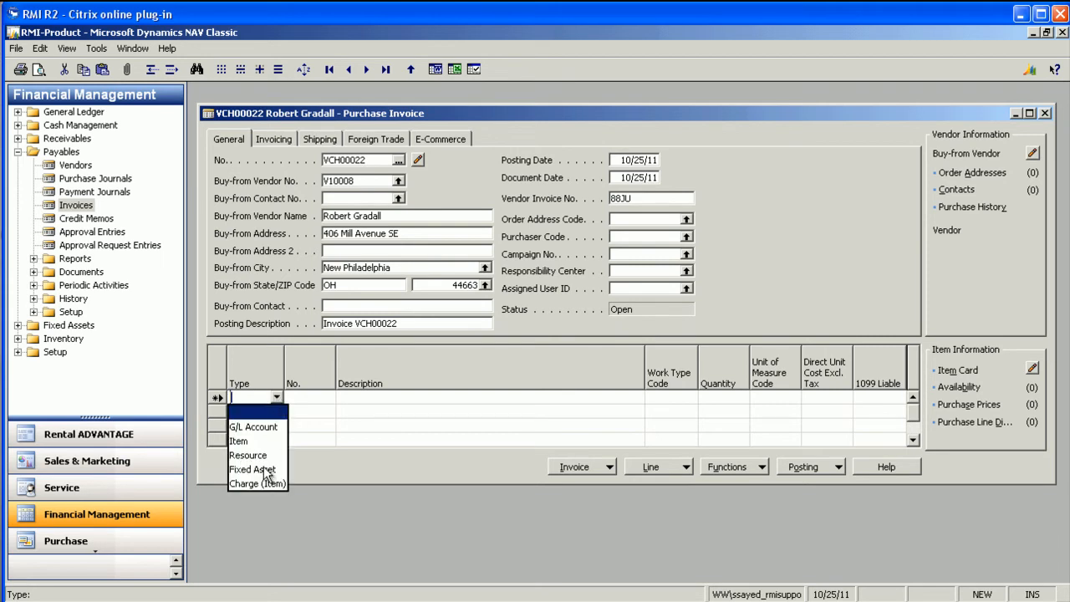
left_click(255, 458)
left_click(303, 399)
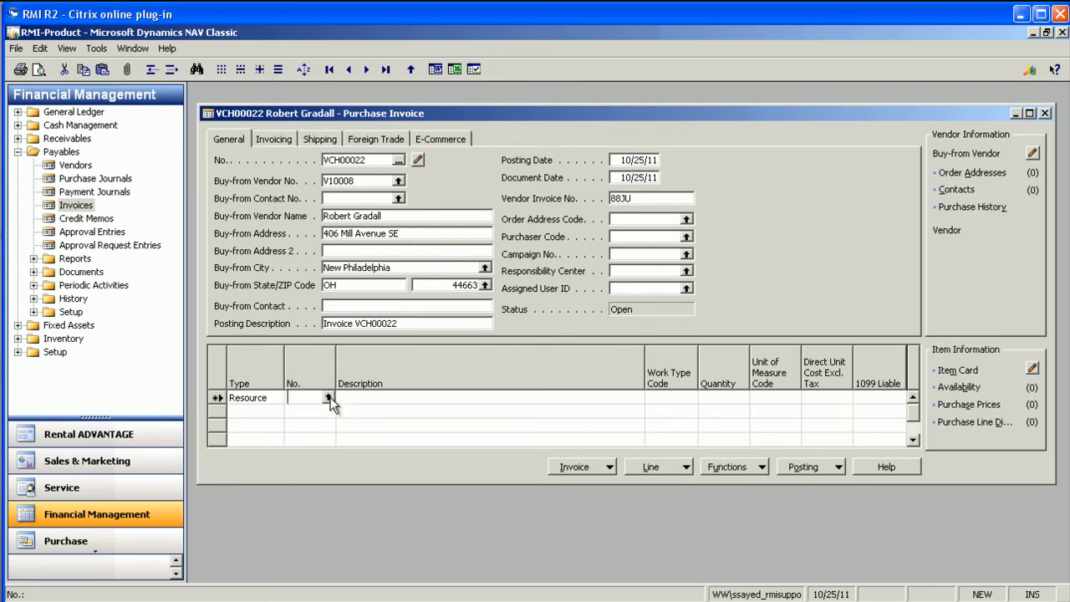
left_click(328, 398)
left_click(444, 536)
left_click(389, 398)
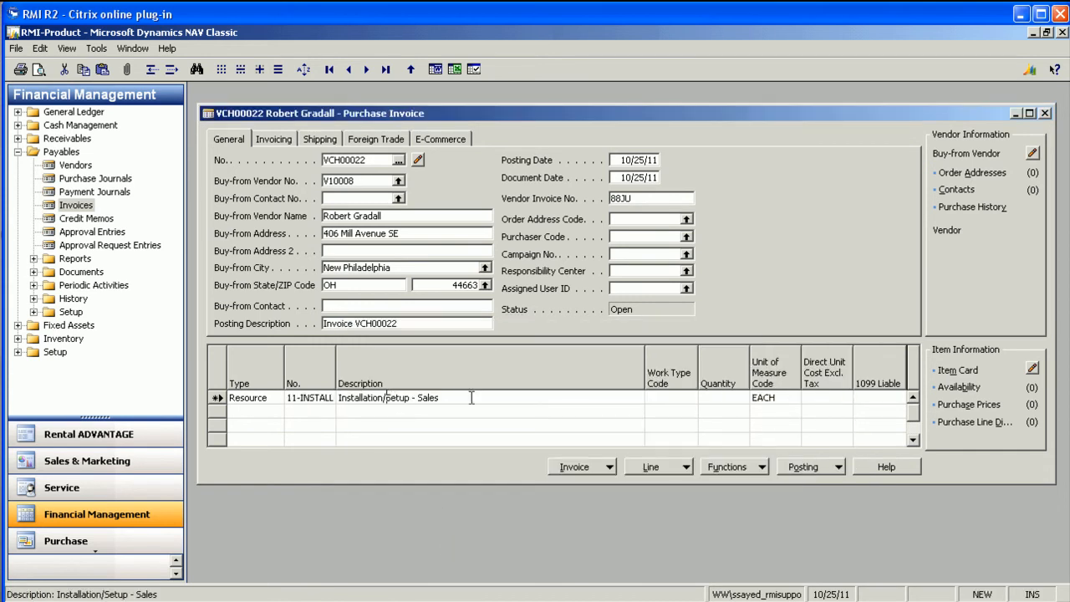
Assign the regular work type 01-REG to the installation line
left_click(651, 398)
left_click(689, 398)
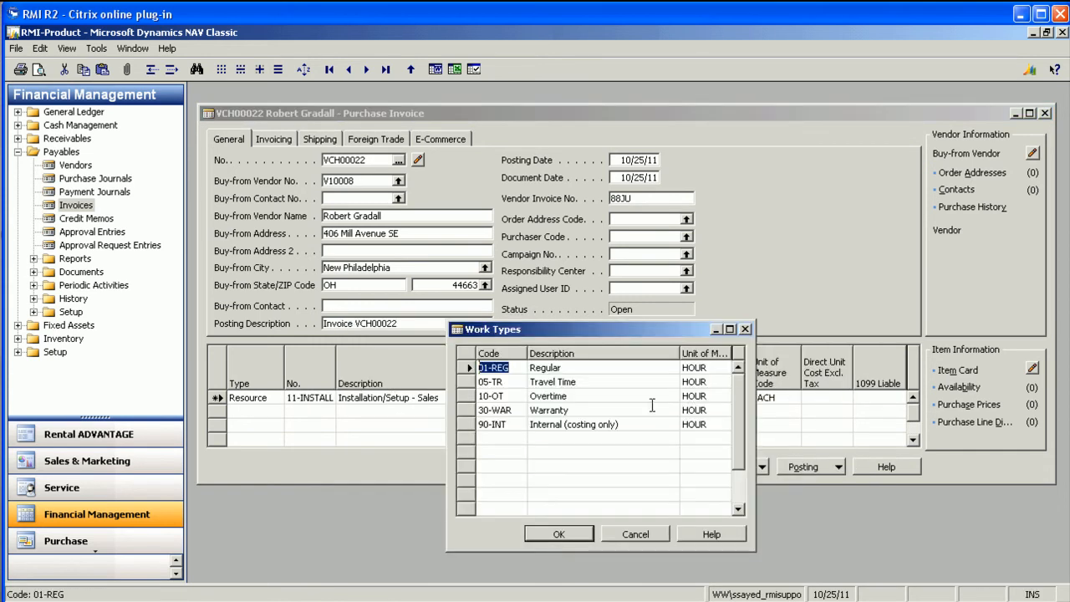
left_click(558, 535)
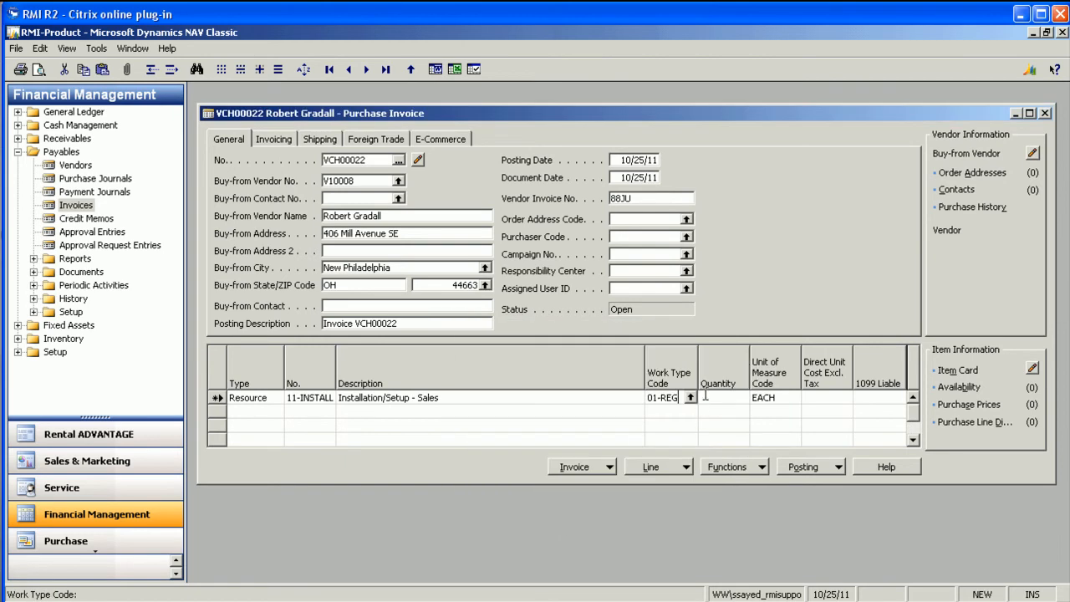
key("Tab")
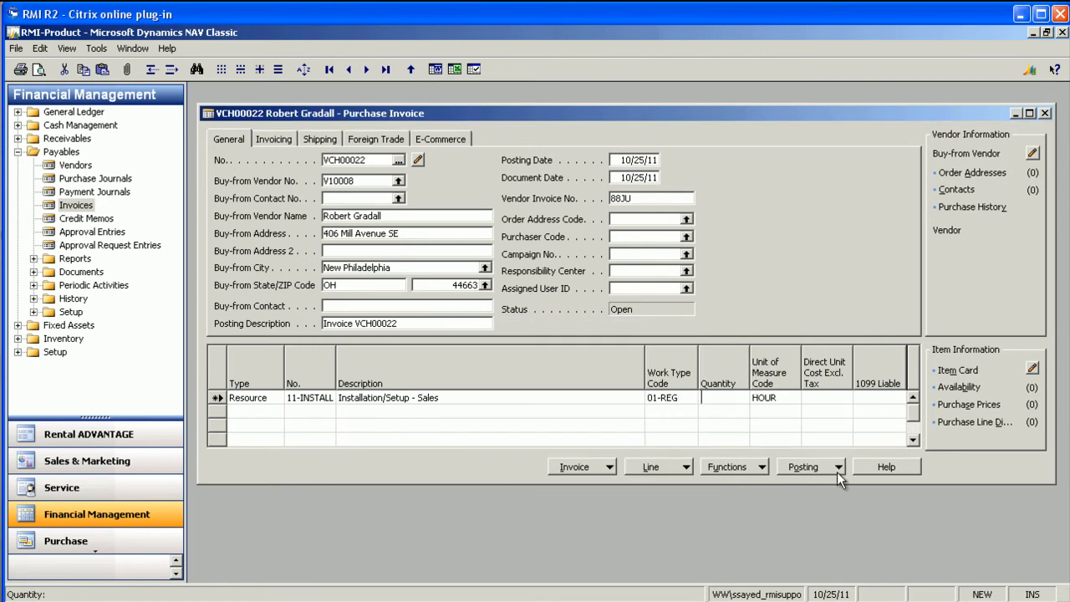
Set the installation line's quantity to 6 and its direct unit cost excluding tax to 55
type("6")
key("Tab")
key("Tab")
type("55")
key("Tab")
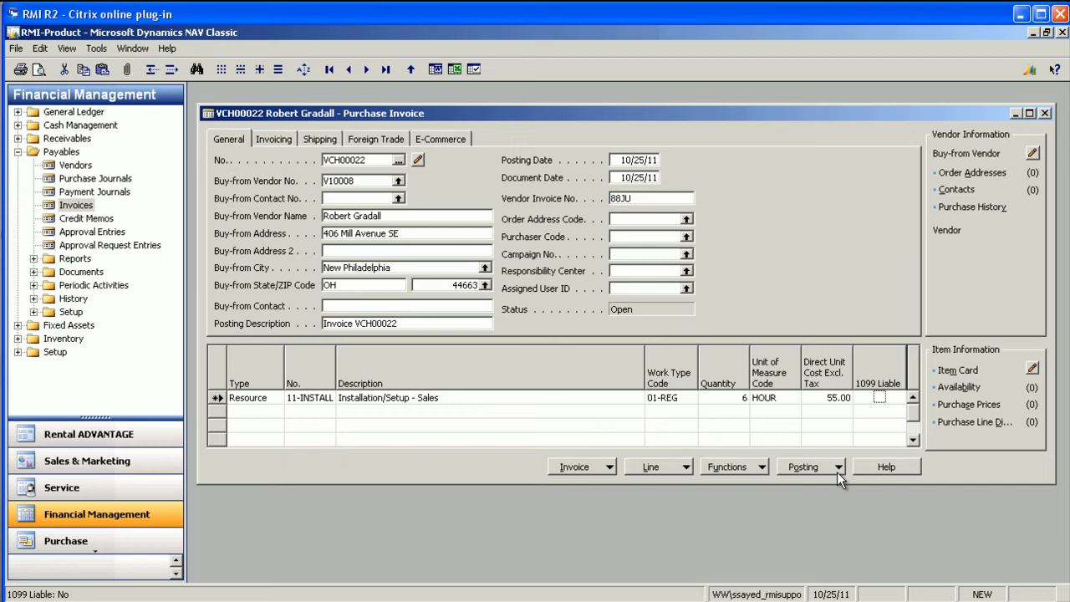
Mark the installation line as 1099 liable
key("space")
key("Down")
key("Up")
left_click(880, 397)
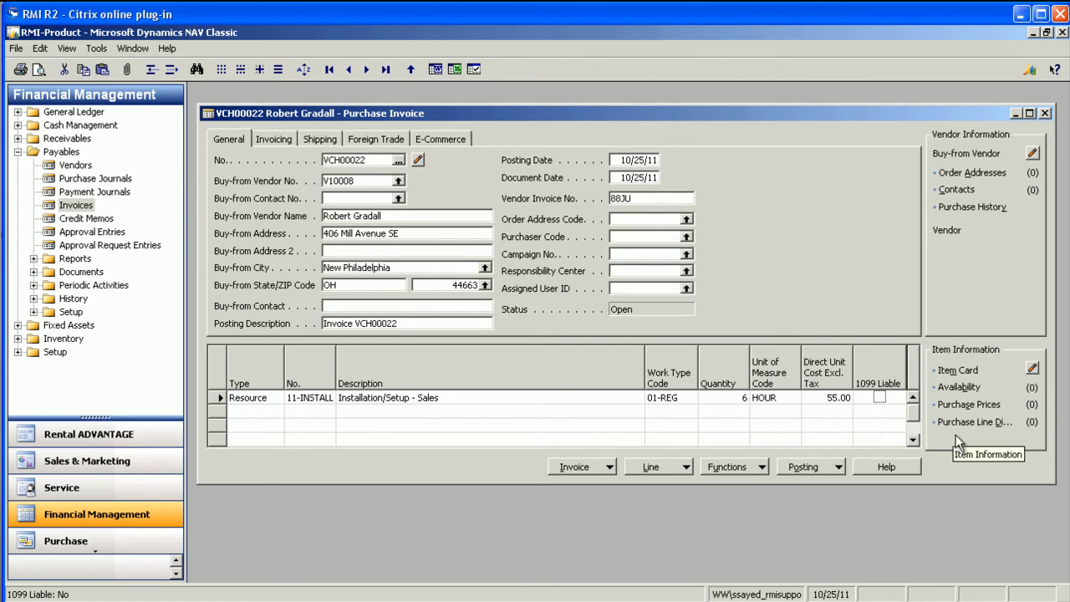
left_click(878, 397)
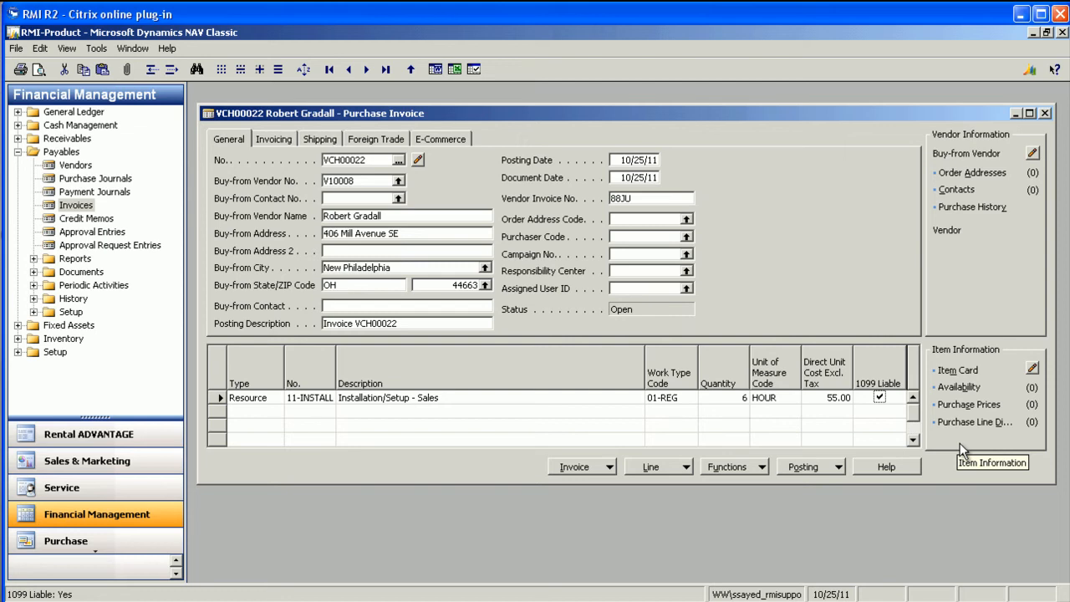
Post the purchase invoice without printing and close the invoice form
left_click(815, 468)
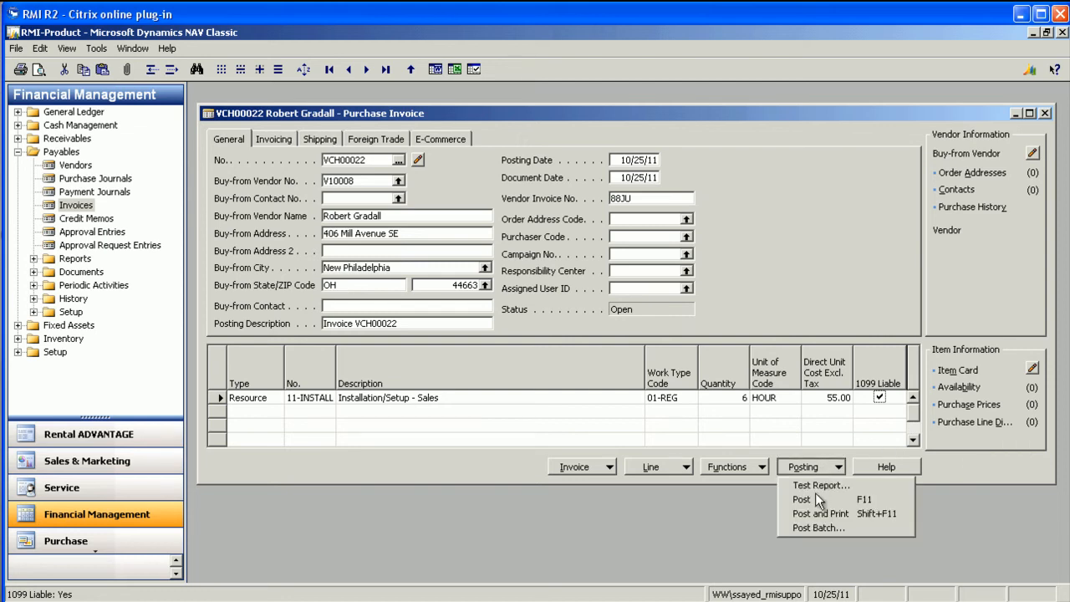
left_click(818, 499)
left_click(537, 373)
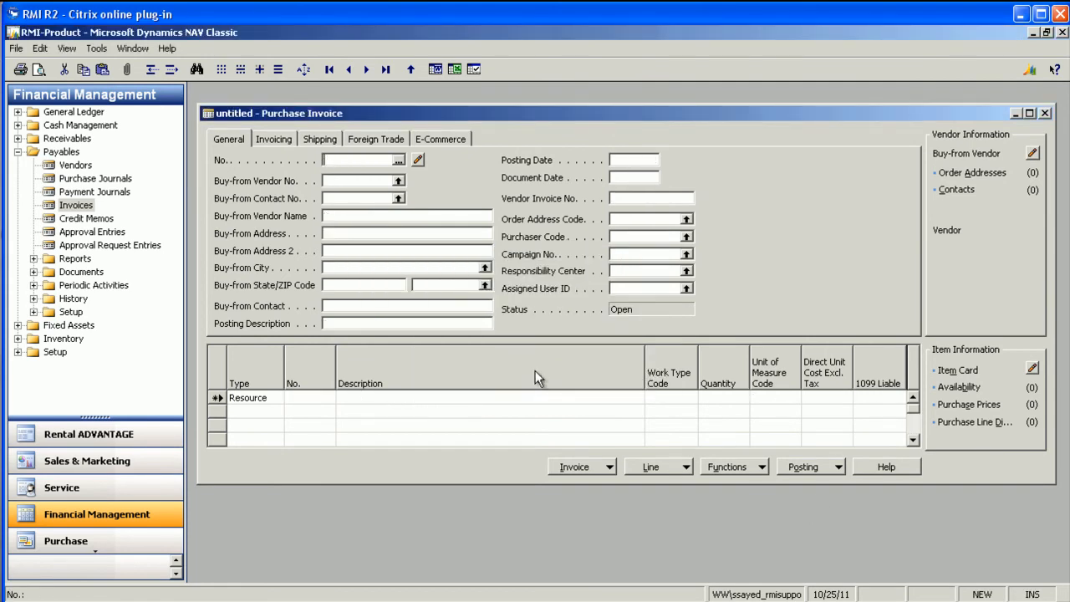
key("Escape")
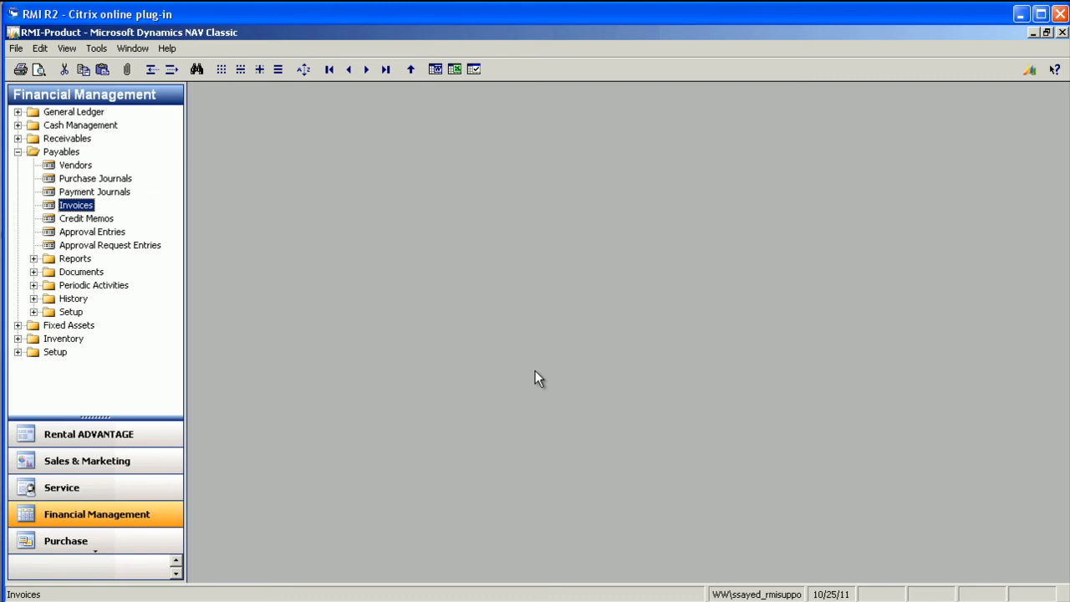
Reopen the vendor's card, show its general details and display the vendor's ledger entries
left_click(73, 166)
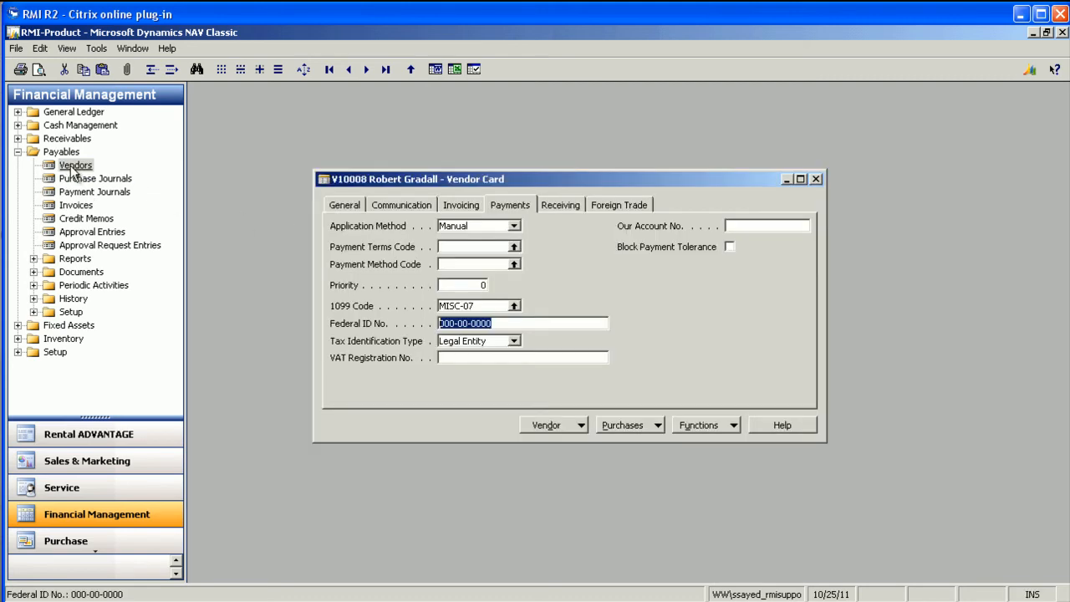
left_click(350, 204)
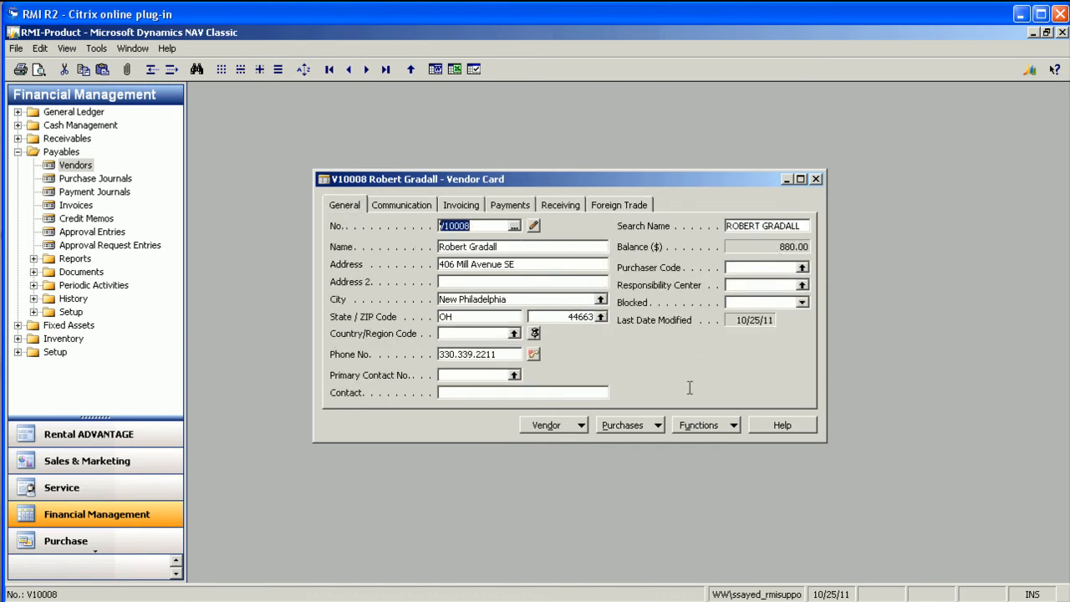
left_click(568, 425)
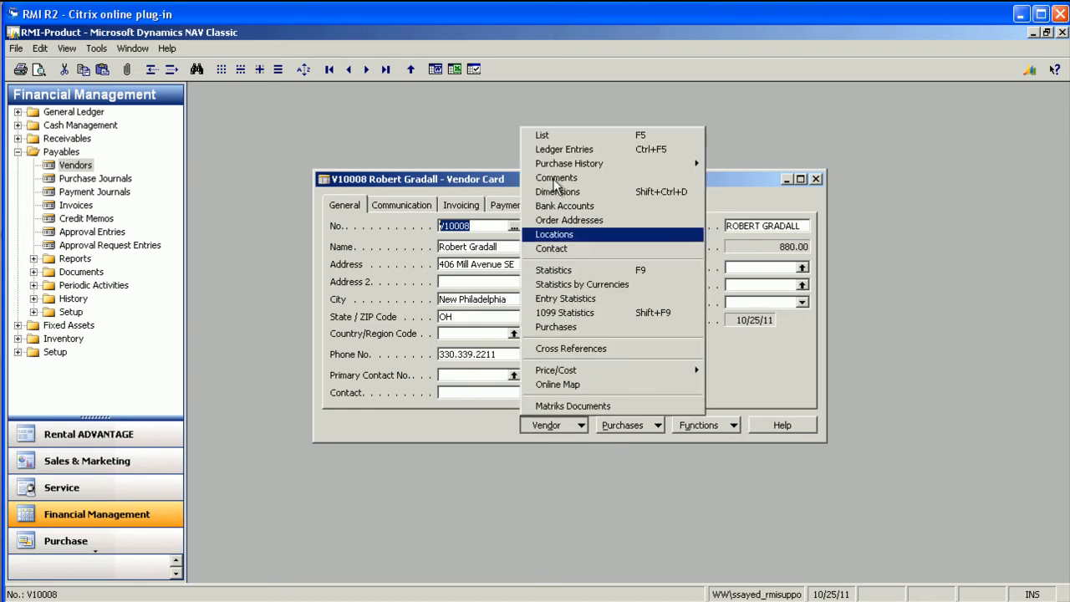
left_click(557, 151)
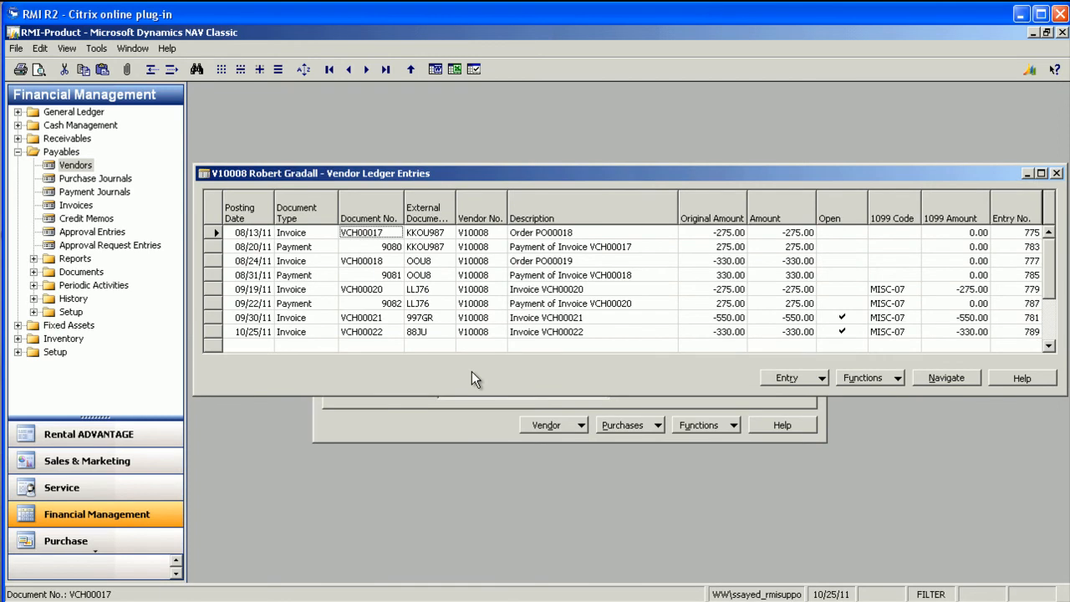
Compare the 1099 codes and amounts of the 10/25/11 invoice, the August entries and the 09/19/11 invoice with its payment
left_click(211, 332)
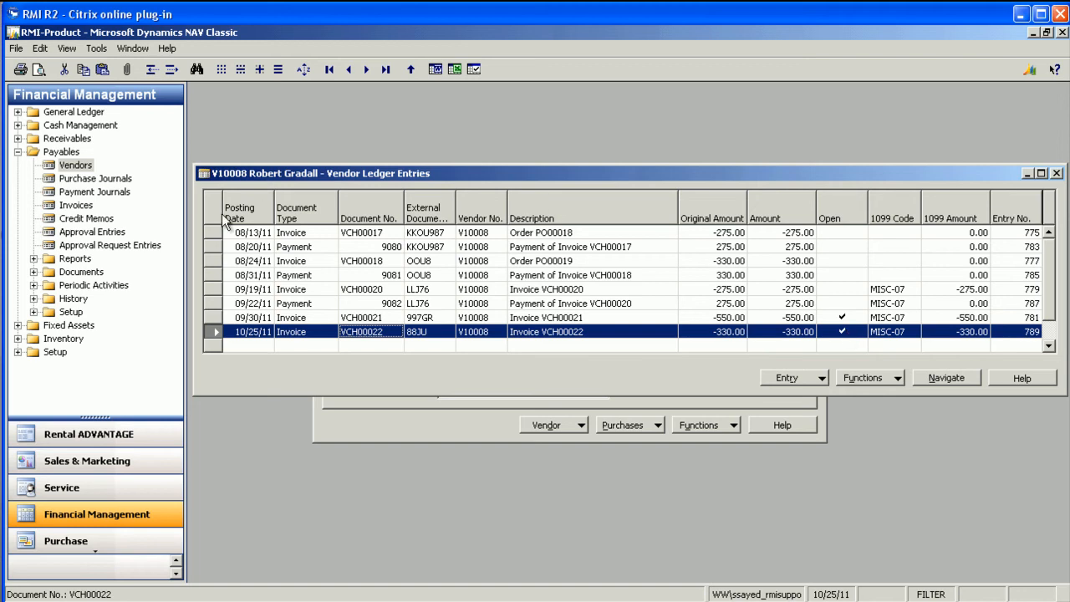
left_click_drag(213, 239, 216, 279)
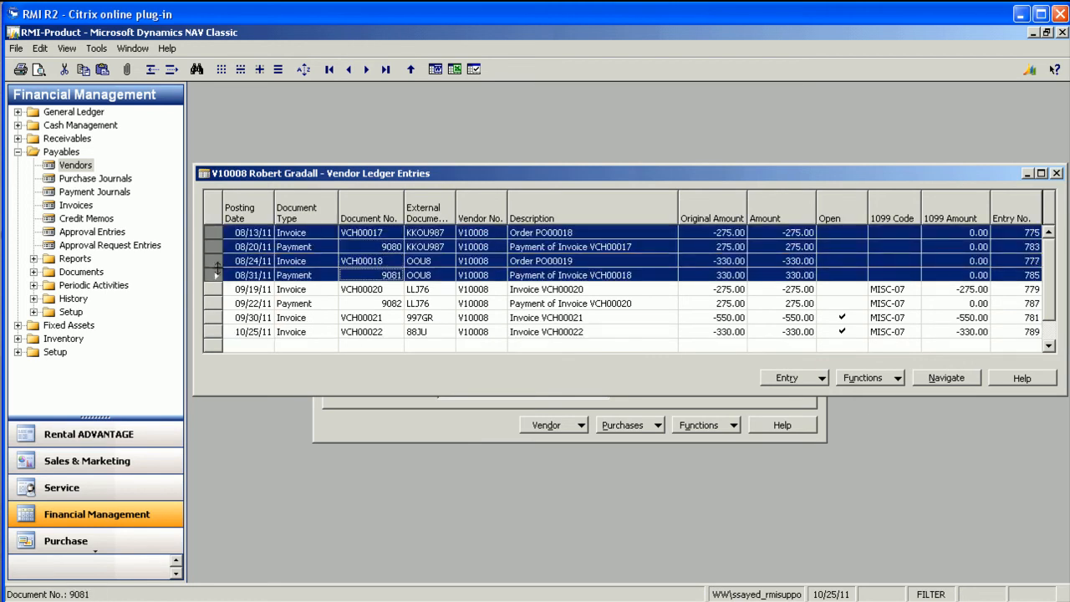
left_click(882, 232)
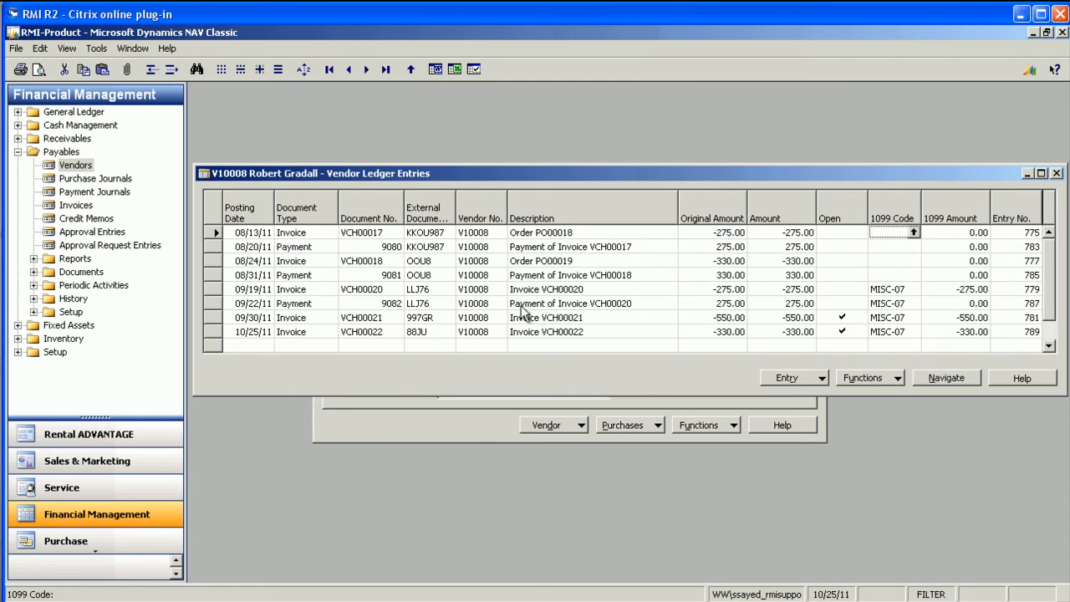
left_click(213, 296)
left_click(214, 305, "shift")
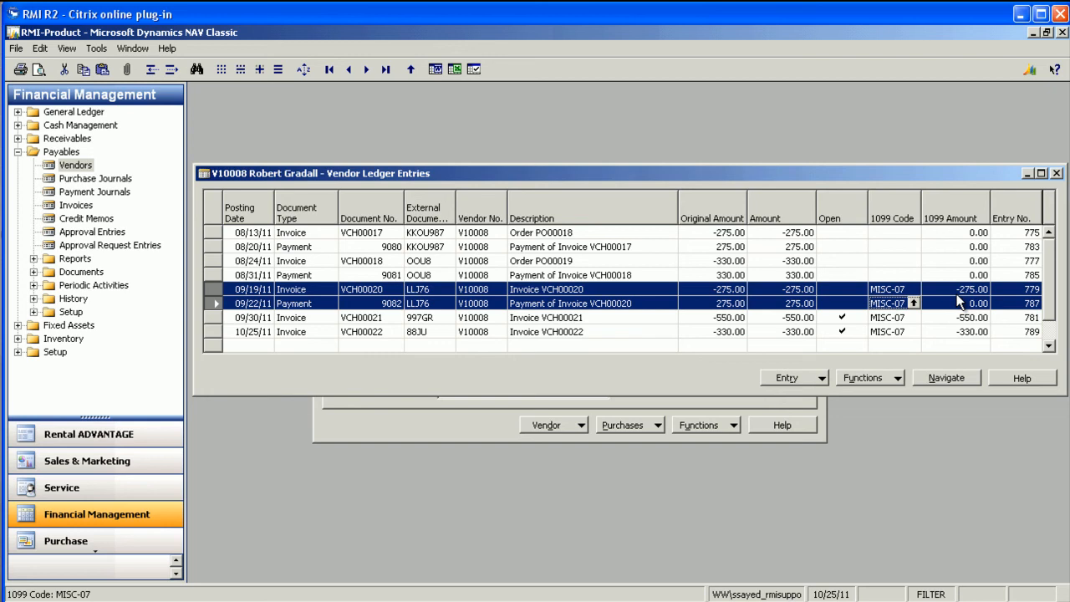
Assign 1099 code MISC-07 to the 08/13/11 invoice entry and set its 1099 amount to -275
left_click(877, 233)
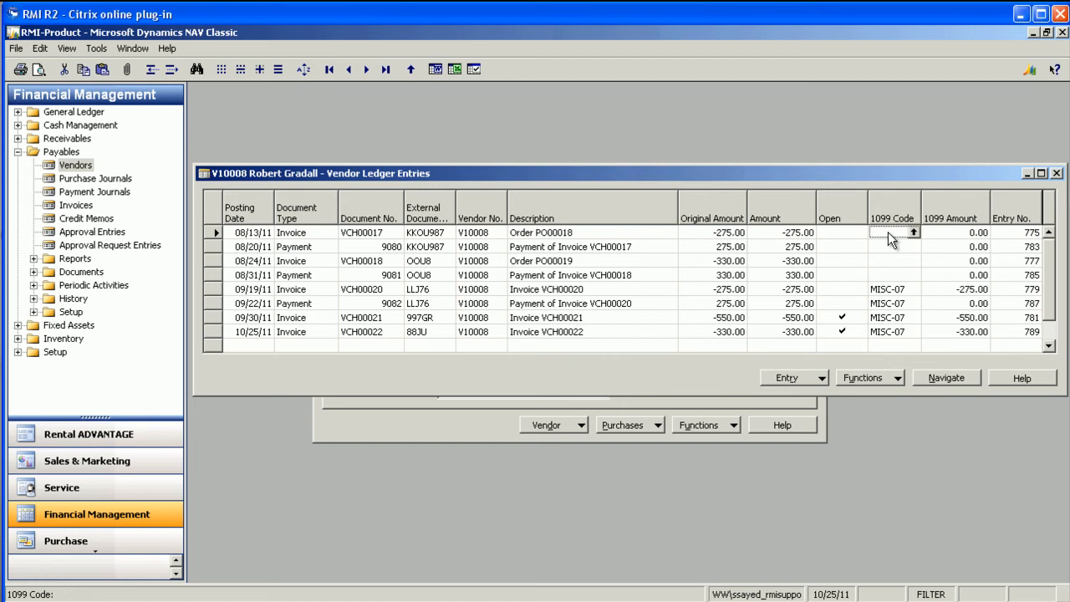
left_click(887, 232)
left_click(913, 232)
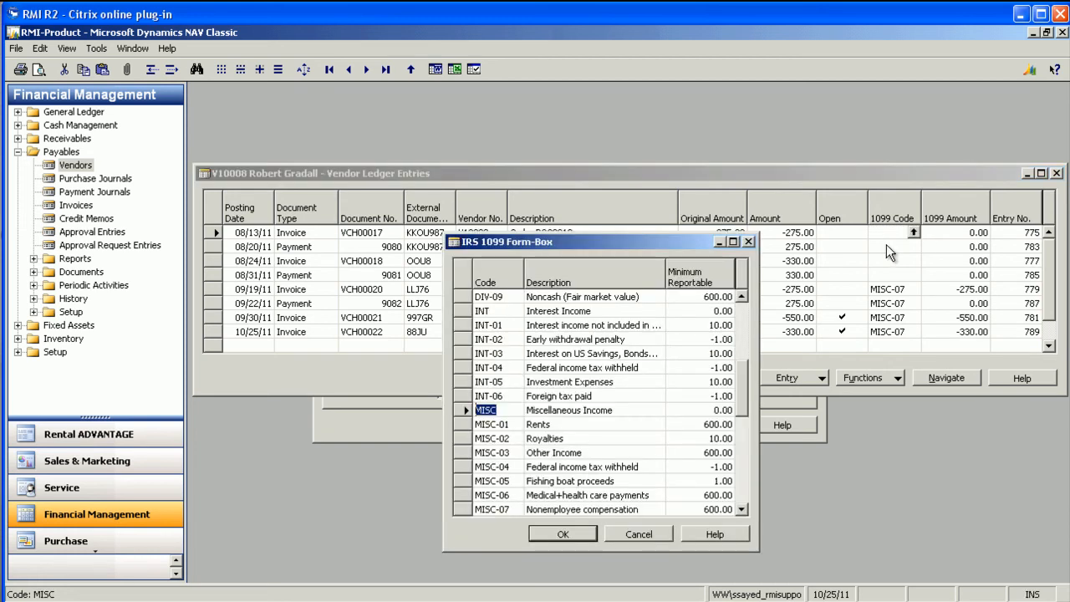
left_click(463, 508)
left_click(577, 533)
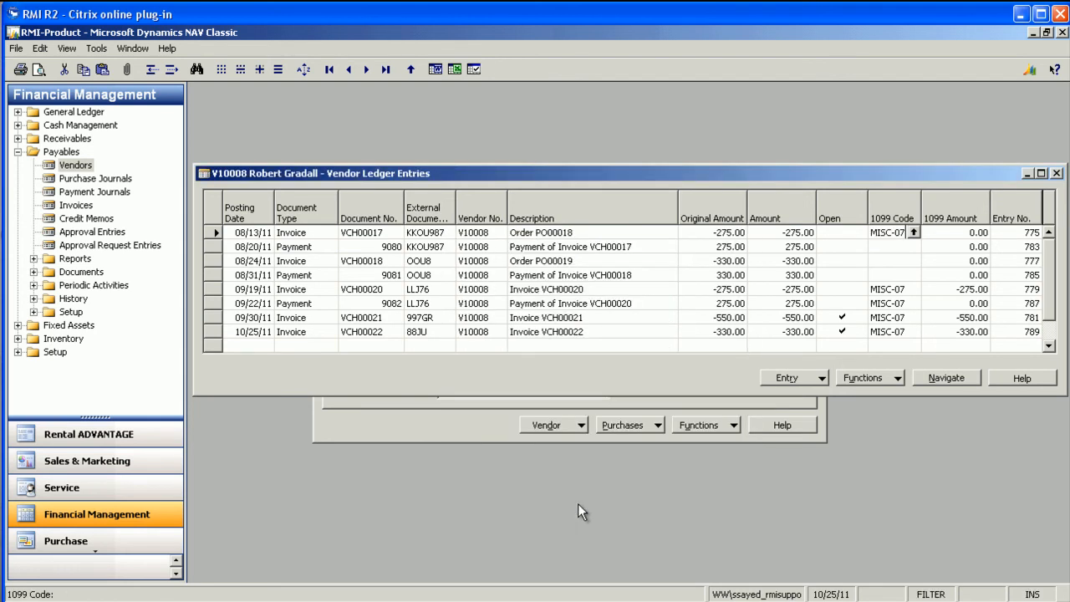
key("Tab")
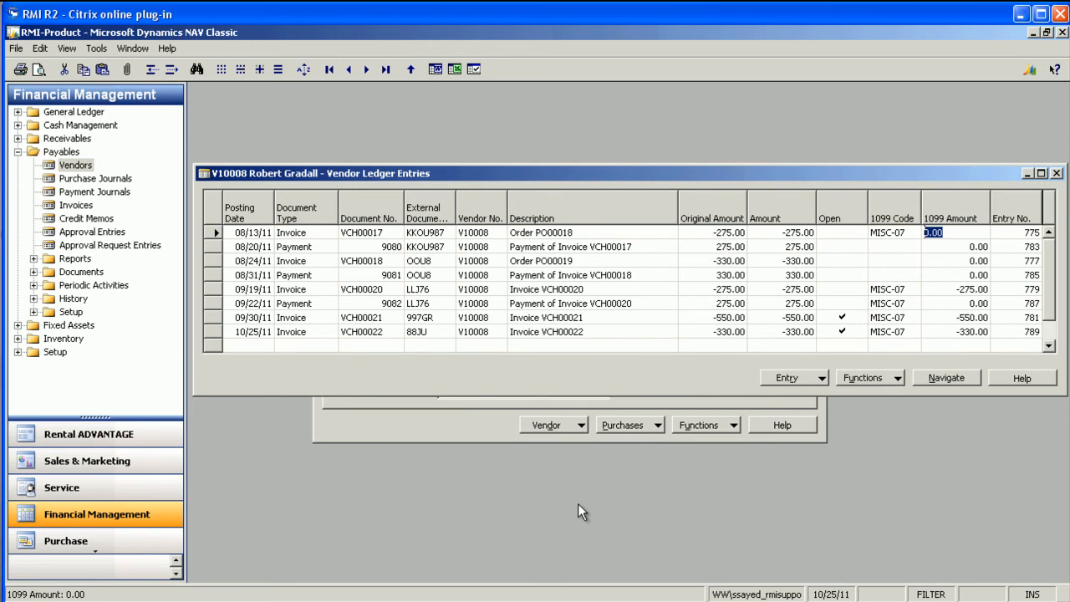
type("-275")
key("Down")
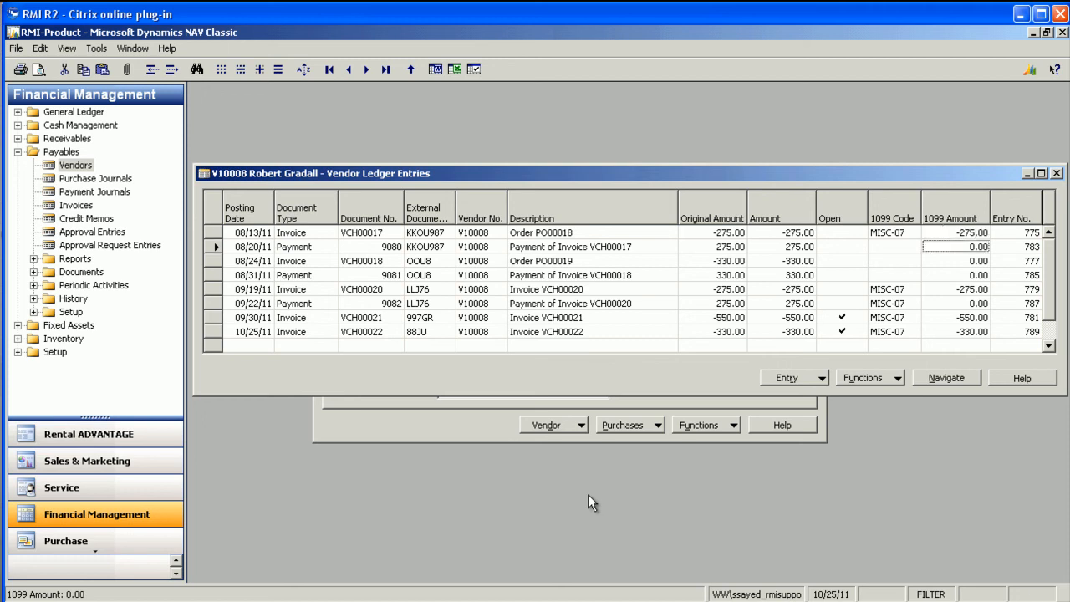
Assign code MISC-07 and a 1099 amount of -330 to the 08/24/11 invoice entry, then close the ledger entries and vendor card
key("shift+Tab")
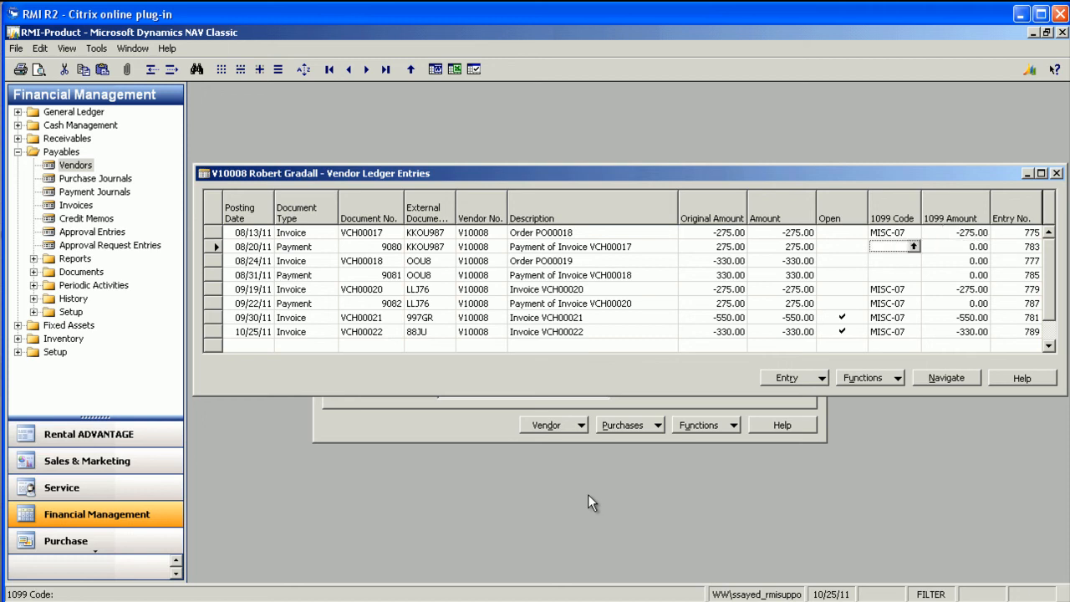
key("Down")
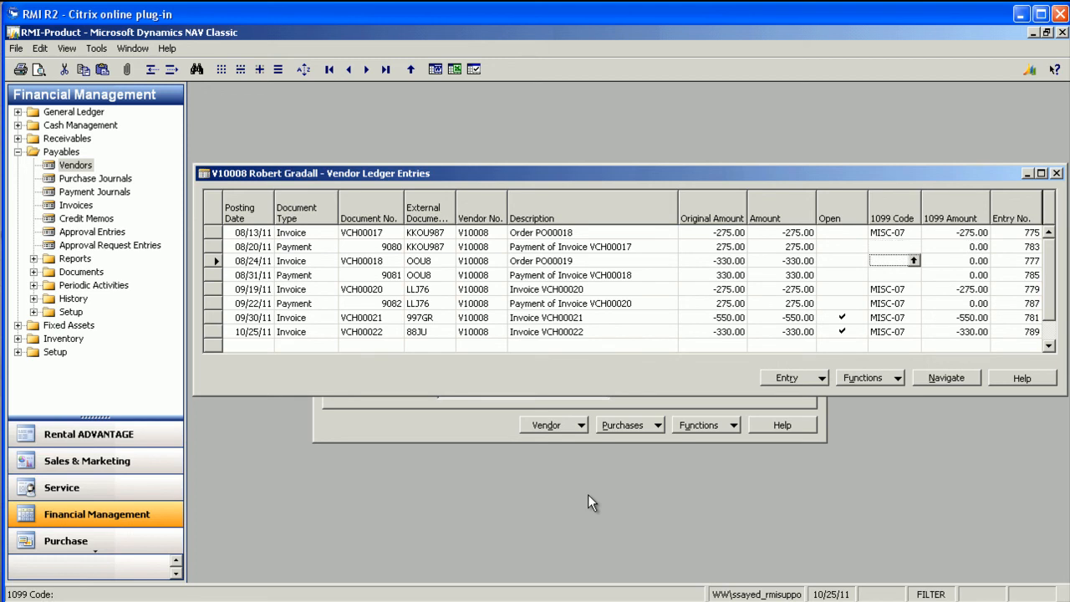
key("F2")
key("F6")
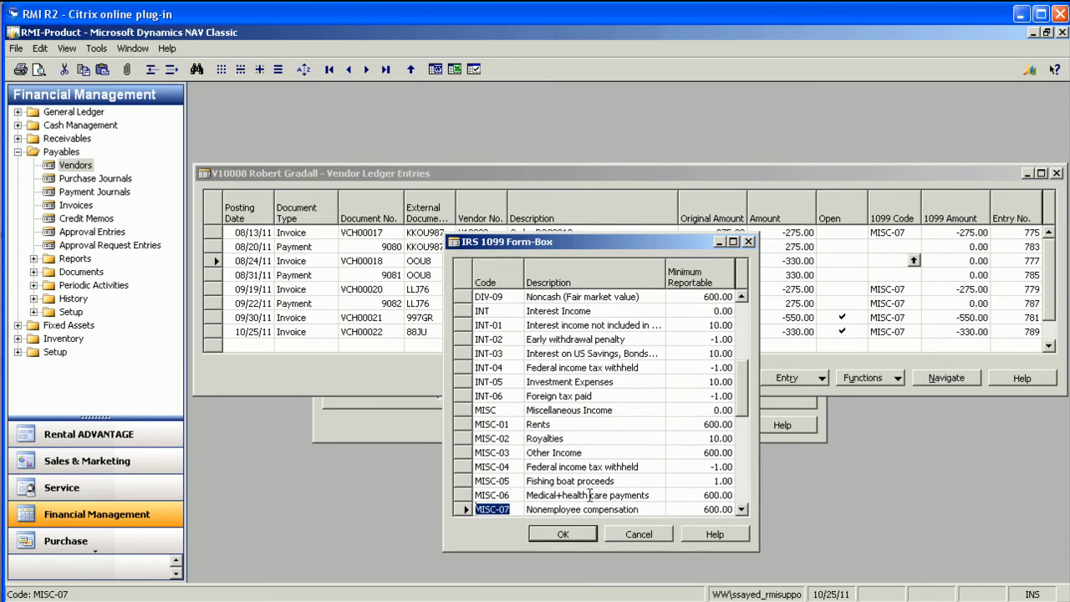
key("Return")
key("Return")
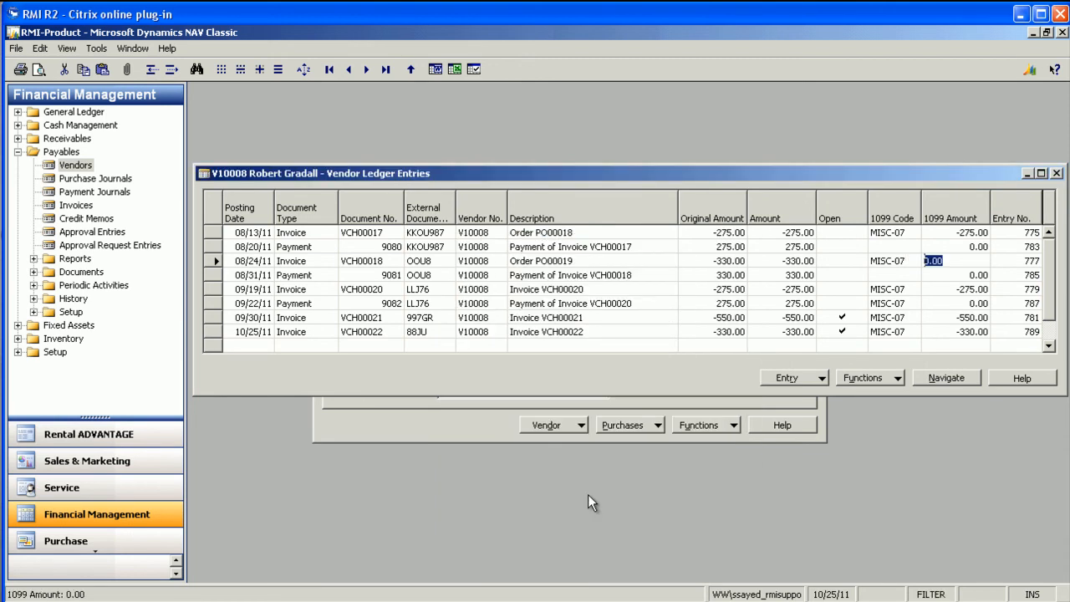
type("-330")
key("Return")
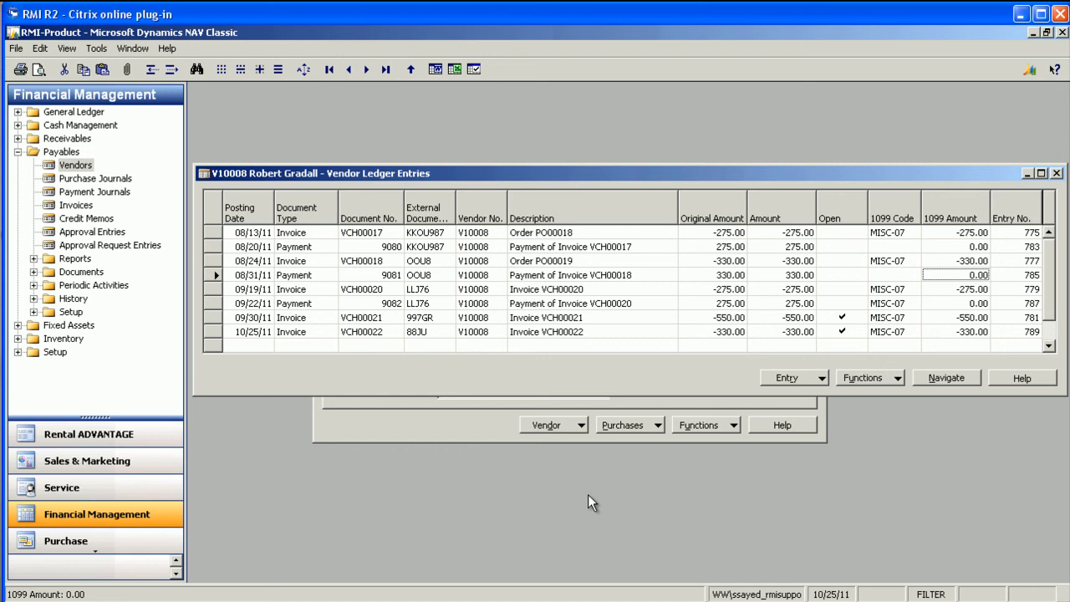
key("Escape")
key("Escape")
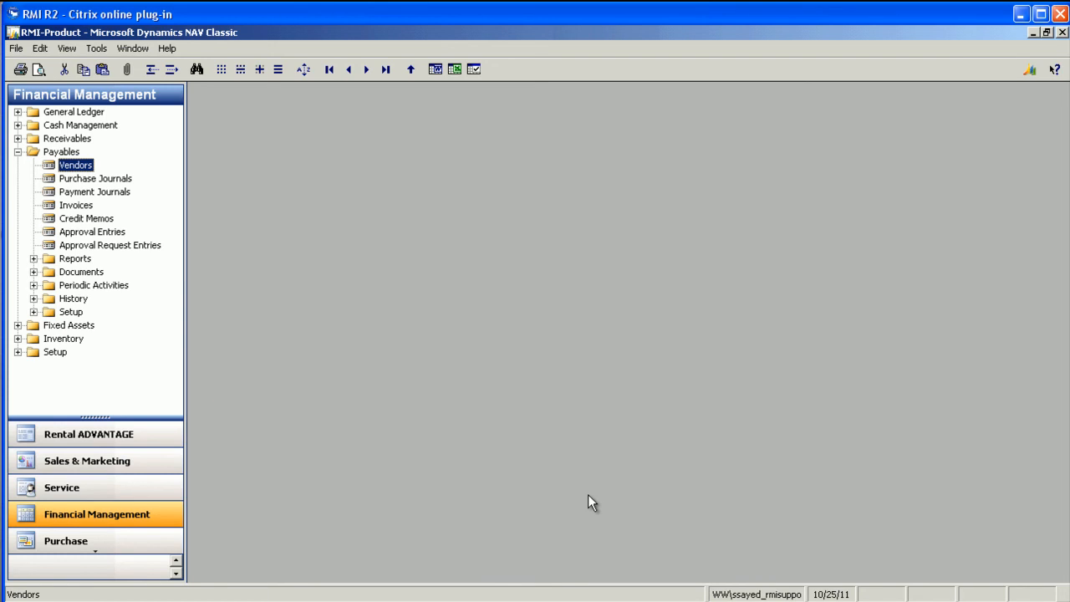
Preview the Vendor 1099 Information report for the vendor from 01/01/11 to 12/31/11, examine its 1099 amounts and close it
double_click(74, 260)
left_click_drag(177, 242, 177, 284)
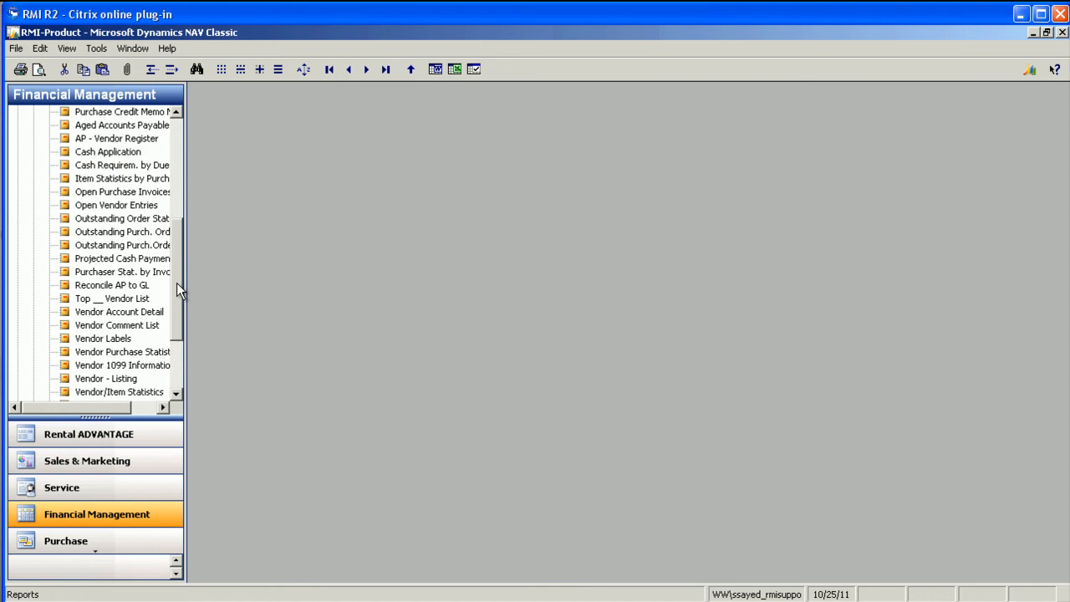
left_click(126, 366)
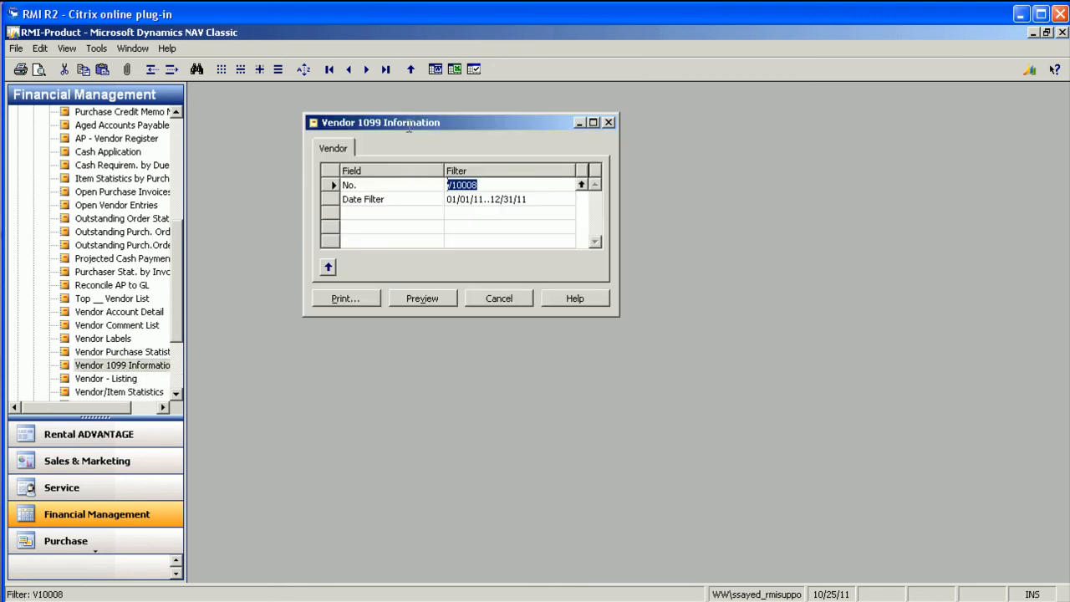
left_click_drag(407, 123, 443, 128)
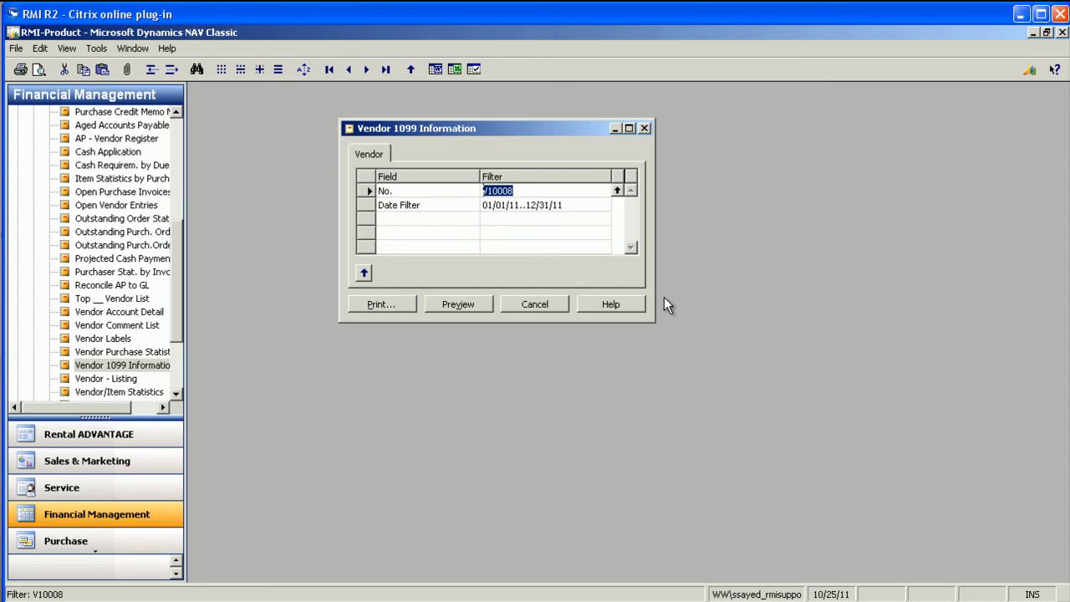
left_click(527, 190)
left_click(465, 305)
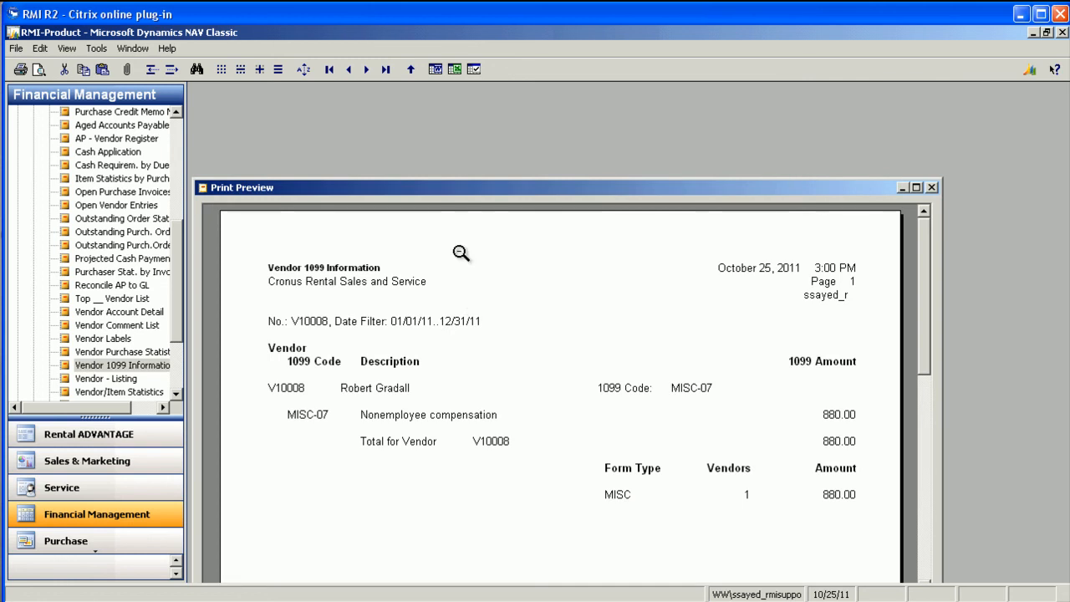
double_click(453, 188)
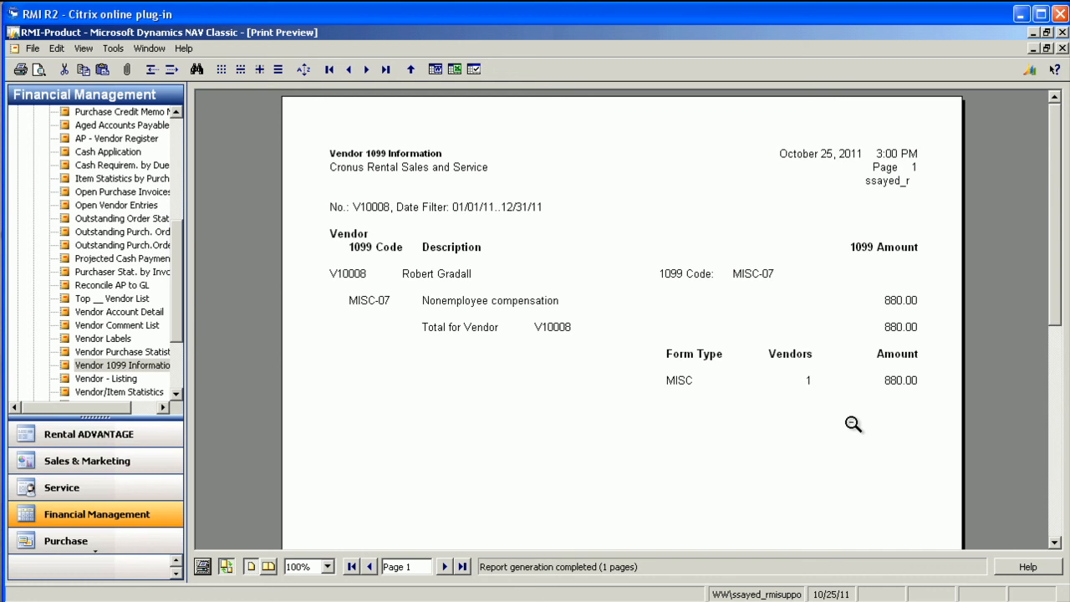
key("Escape")
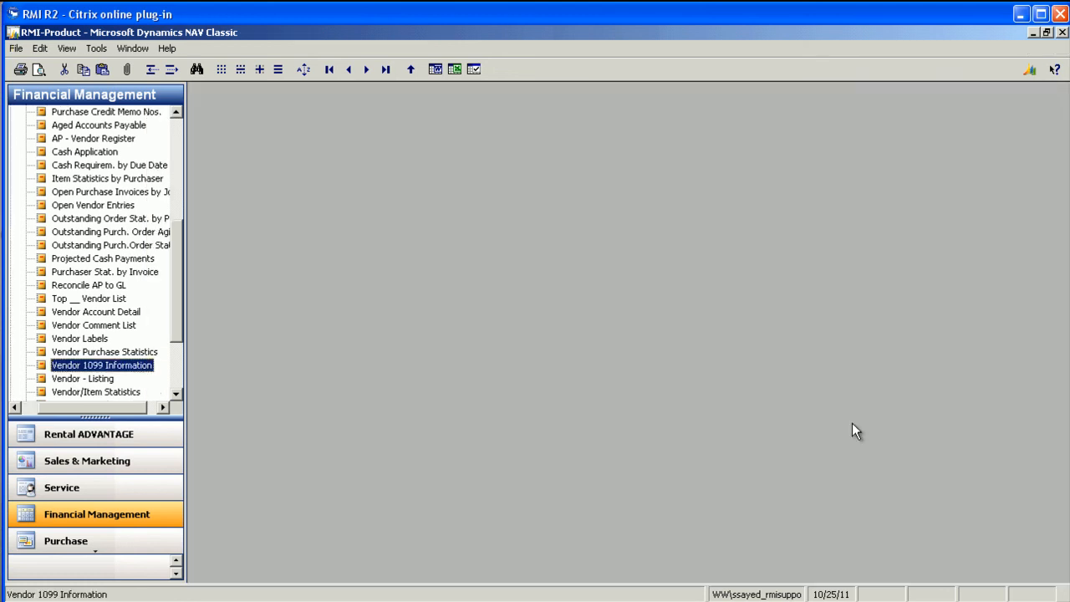
Preview the Vendor 1099 Misc document from the payables documents, filtered to the same vendor, for calendar year 2011
left_click_drag(176, 275, 176, 167)
left_click(53, 261)
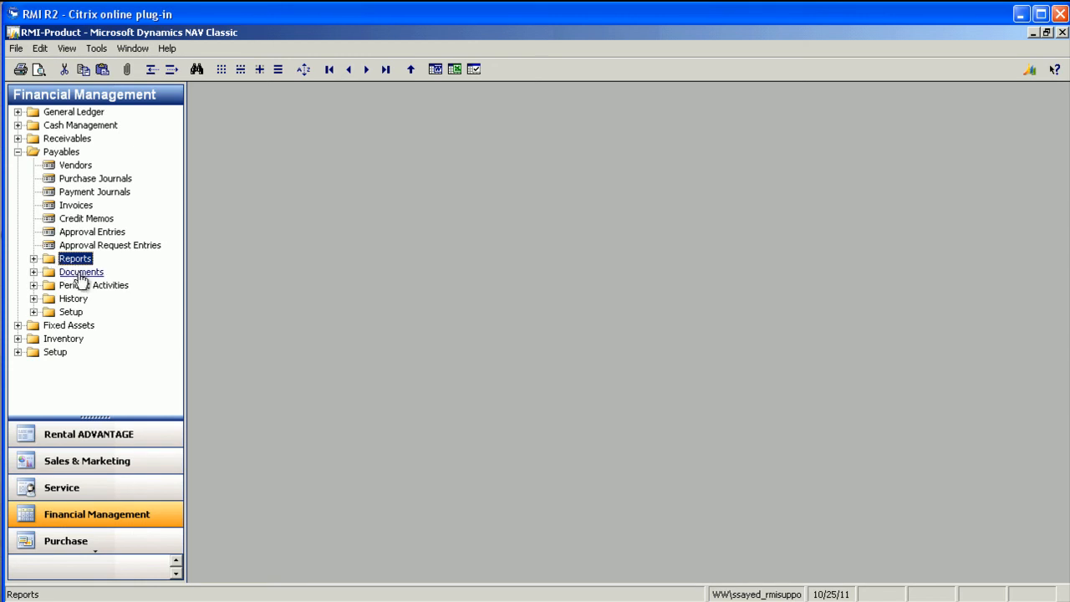
left_click(81, 274)
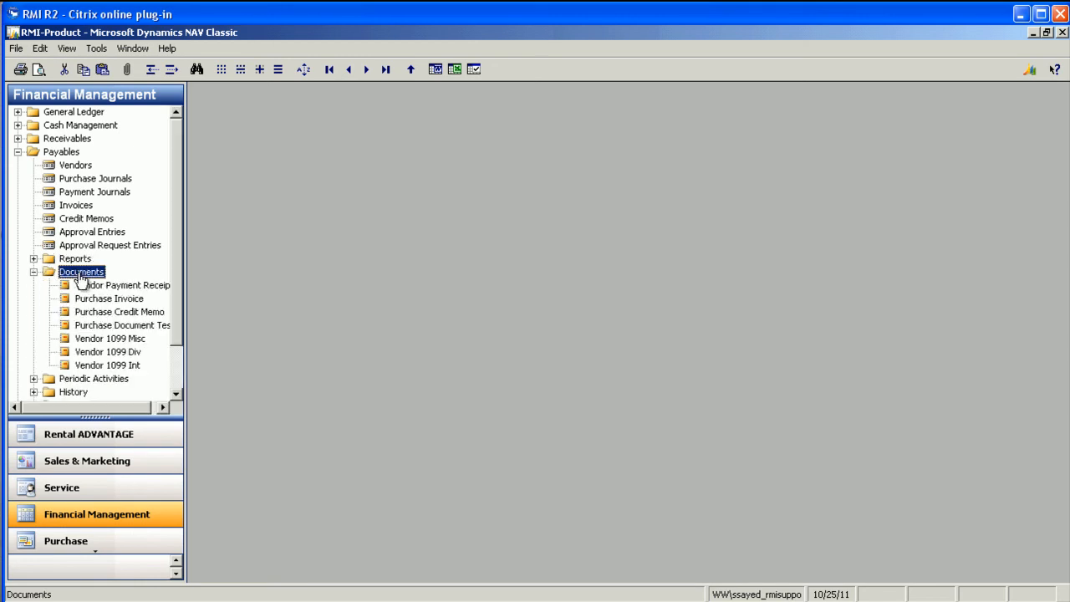
left_click(98, 340)
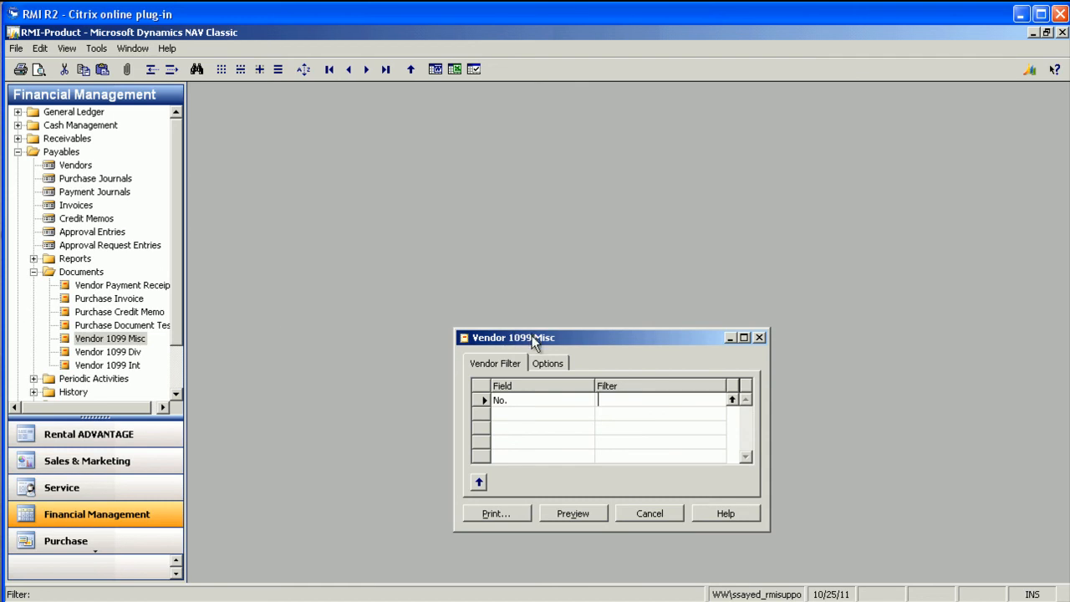
left_click(732, 401)
left_click(534, 533)
left_click(556, 366)
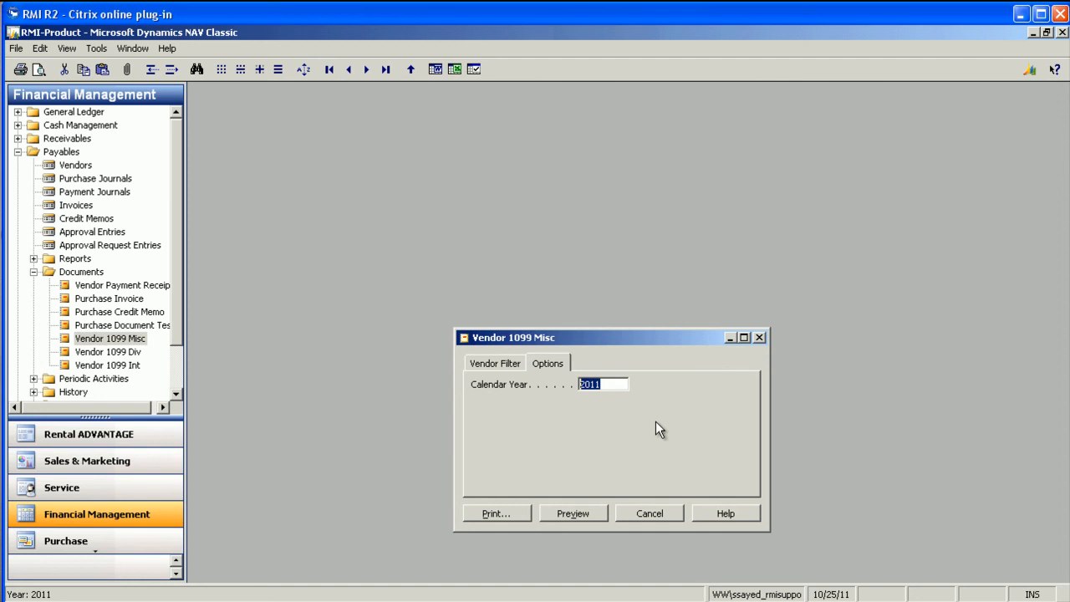
left_click(578, 512)
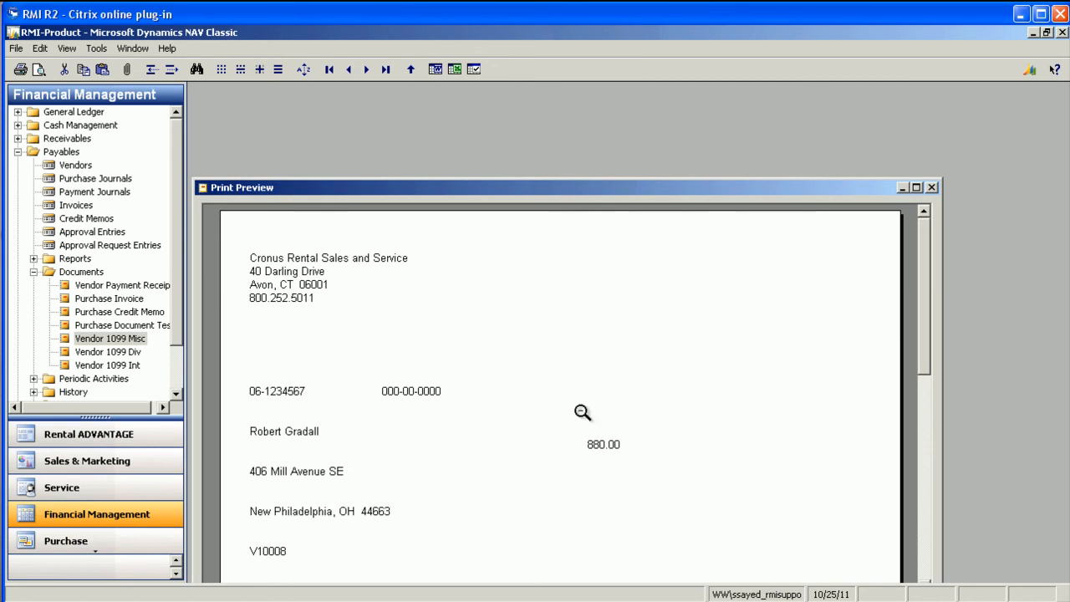
left_click_drag(555, 189, 558, 98)
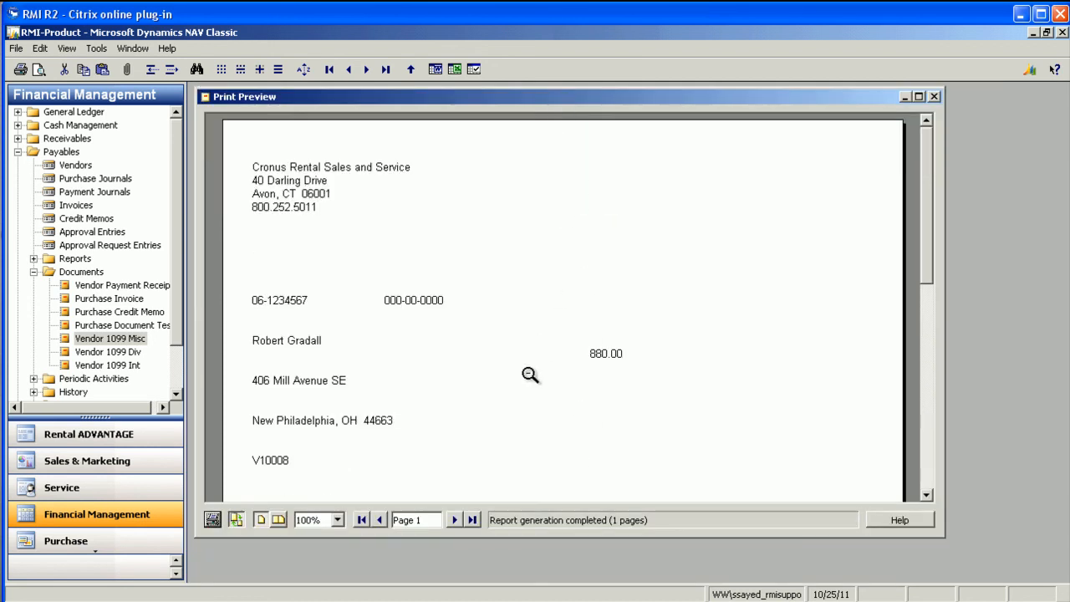